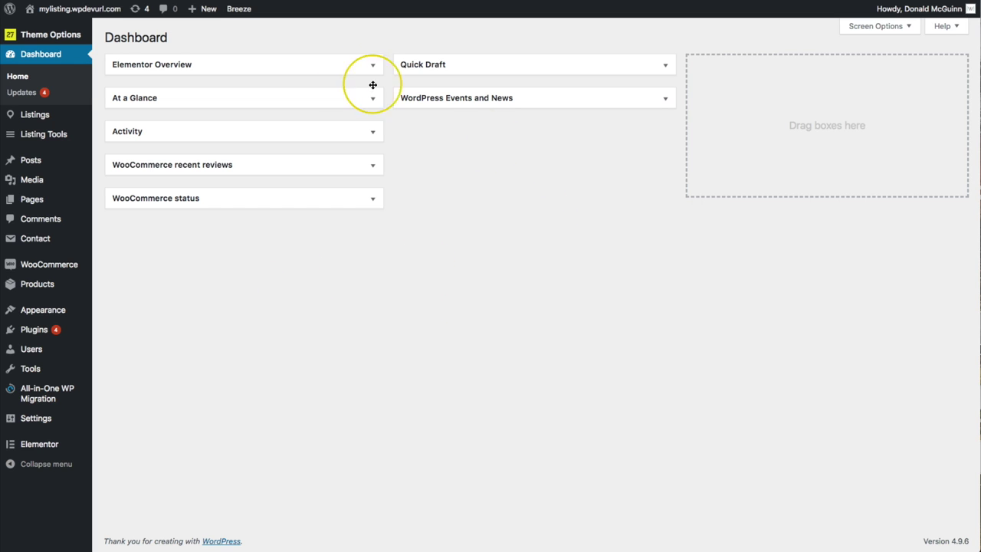
Step: Go to Listing Tools > Listing Types and open the Places listing type for editing
{"action": "mouse_move", "coordinate": [44, 131]}
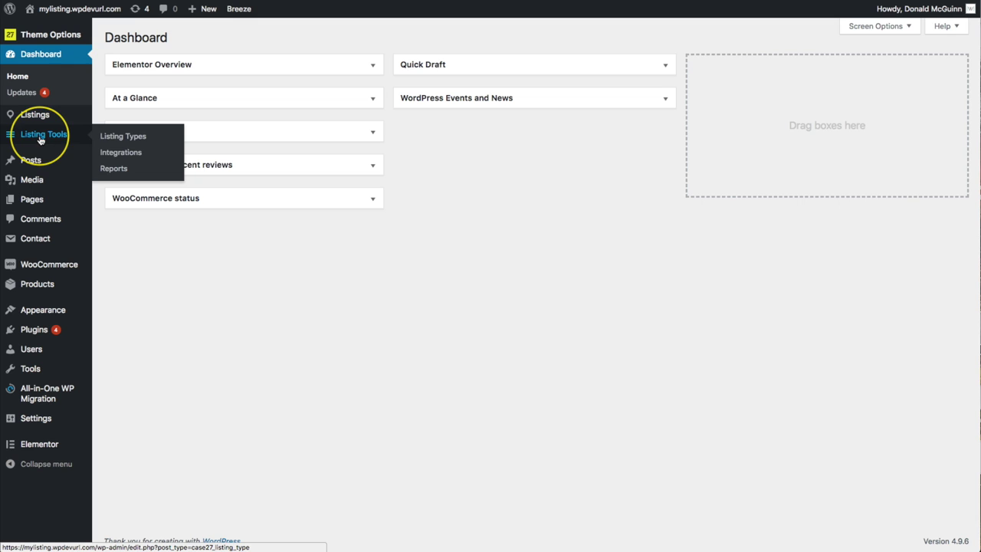
{"action": "left_click", "coordinate": [125, 138]}
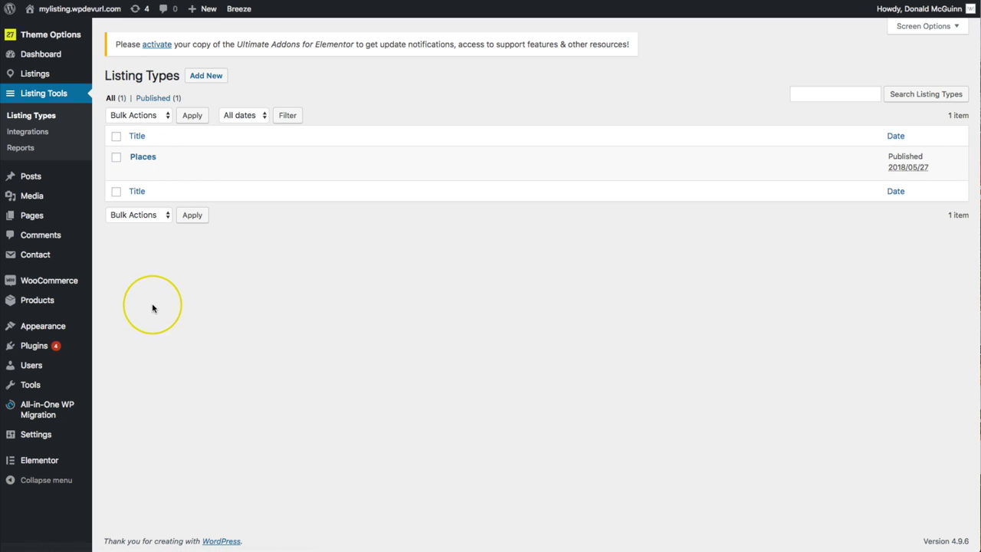
{"action": "left_click", "coordinate": [144, 158]}
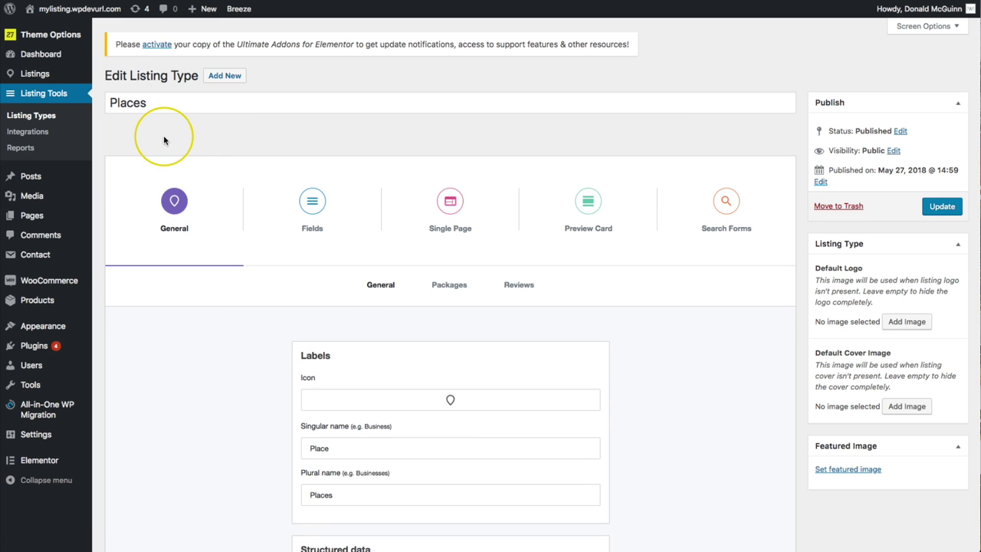
{"action": "scroll", "coordinate": [212, 329], "scroll_direction": "down", "scroll_amount": 1}
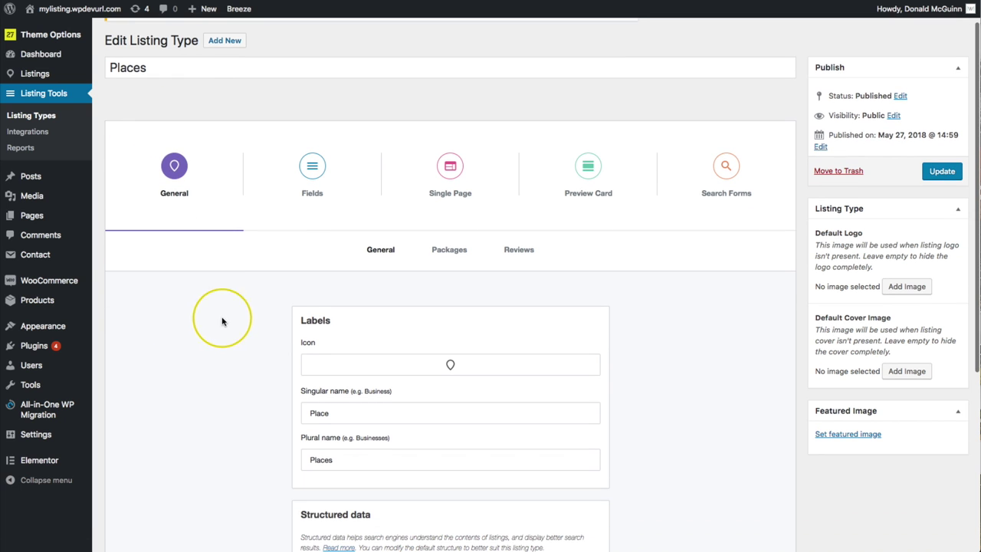
Step: On the Single Page settings, try the Gallery slider and None covers, then keep Cover image
{"action": "left_click", "coordinate": [450, 176]}
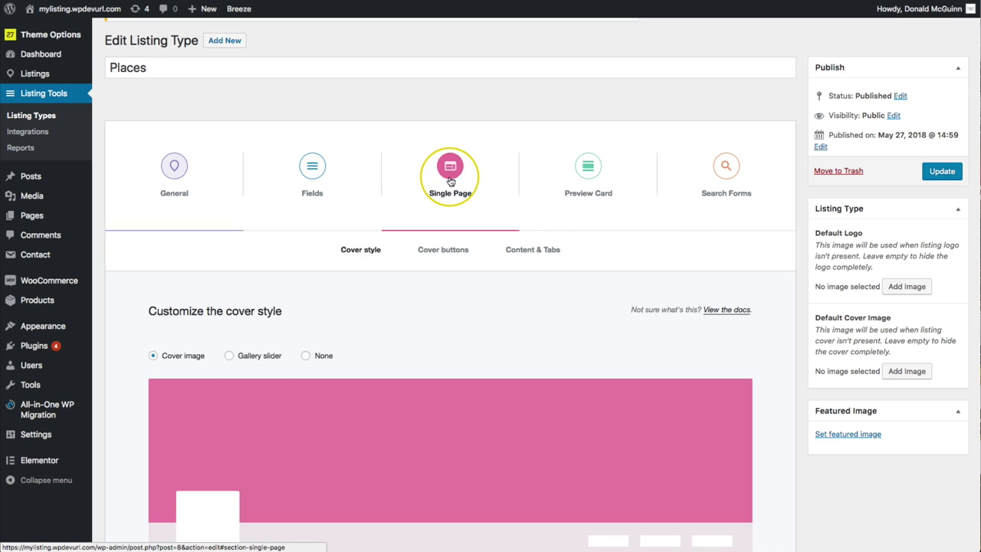
{"action": "scroll", "coordinate": [450, 178], "scroll_direction": "down", "scroll_amount": 5}
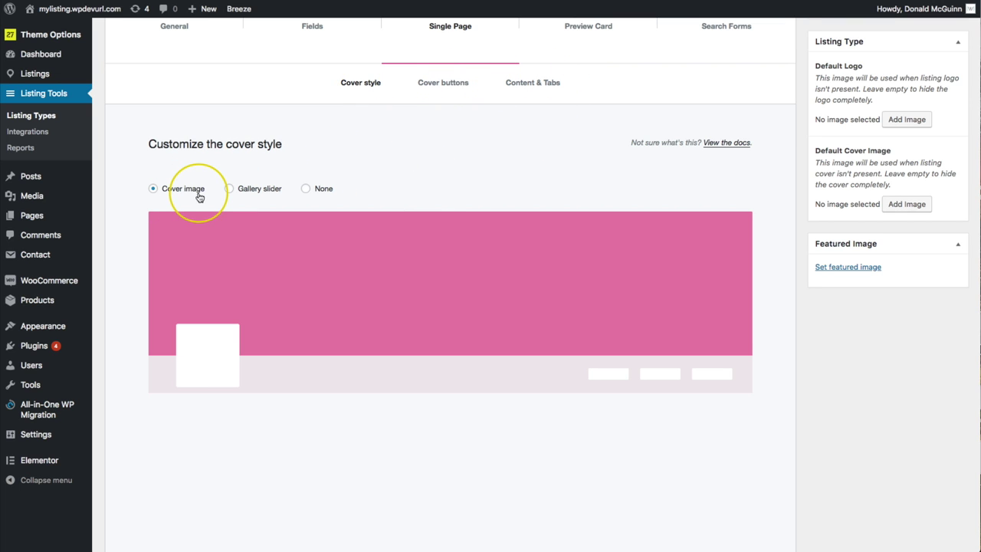
{"action": "left_click", "coordinate": [254, 190]}
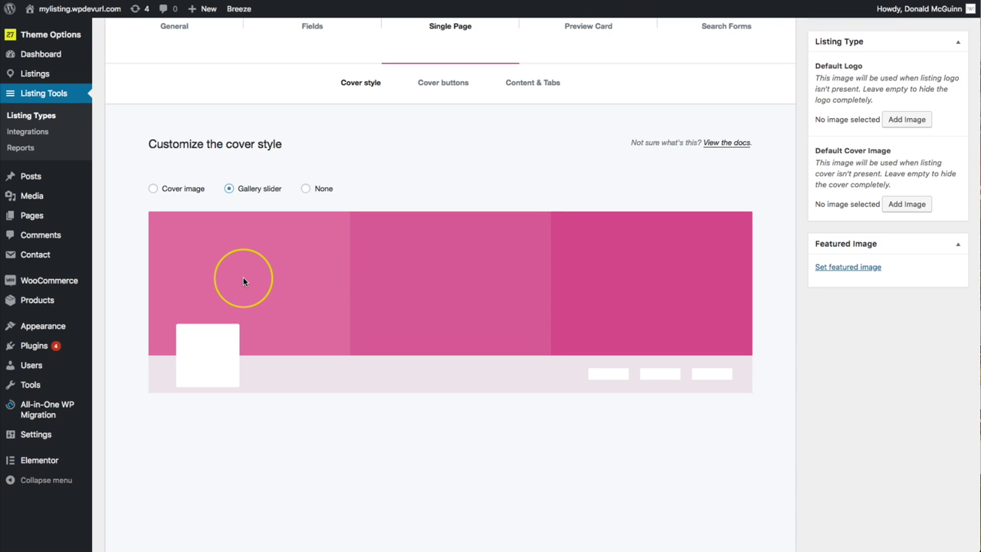
{"action": "left_click", "coordinate": [305, 190]}
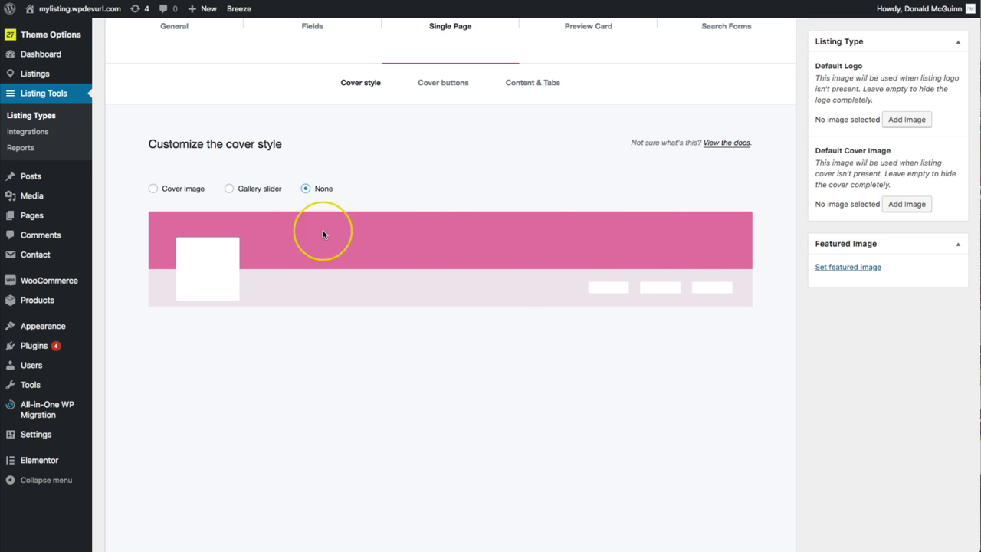
{"action": "left_click", "coordinate": [177, 193]}
{"action": "scroll", "coordinate": [368, 257], "scroll_direction": "up", "scroll_amount": 3}
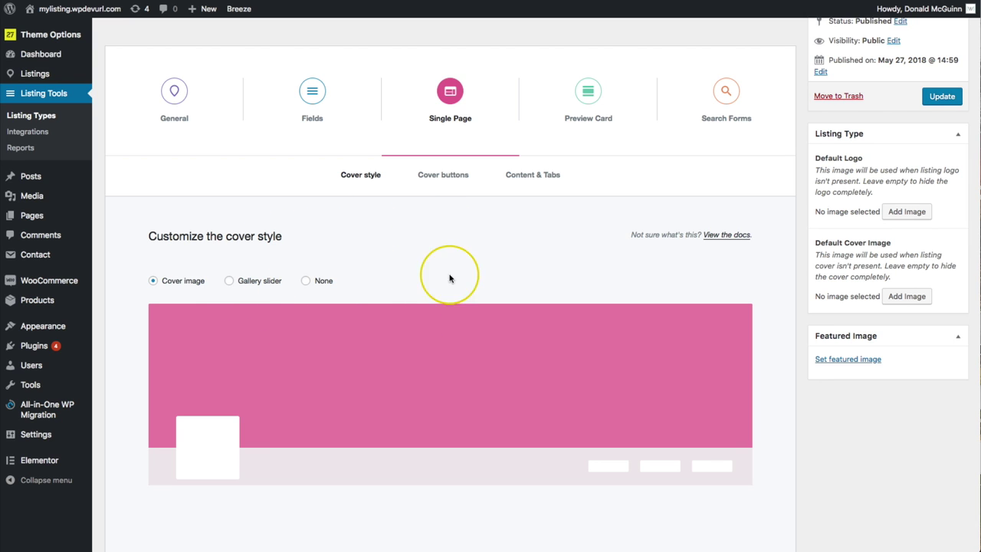
Step: In Cover buttons, add a new button with the Share Listing action
{"action": "left_click", "coordinate": [445, 177]}
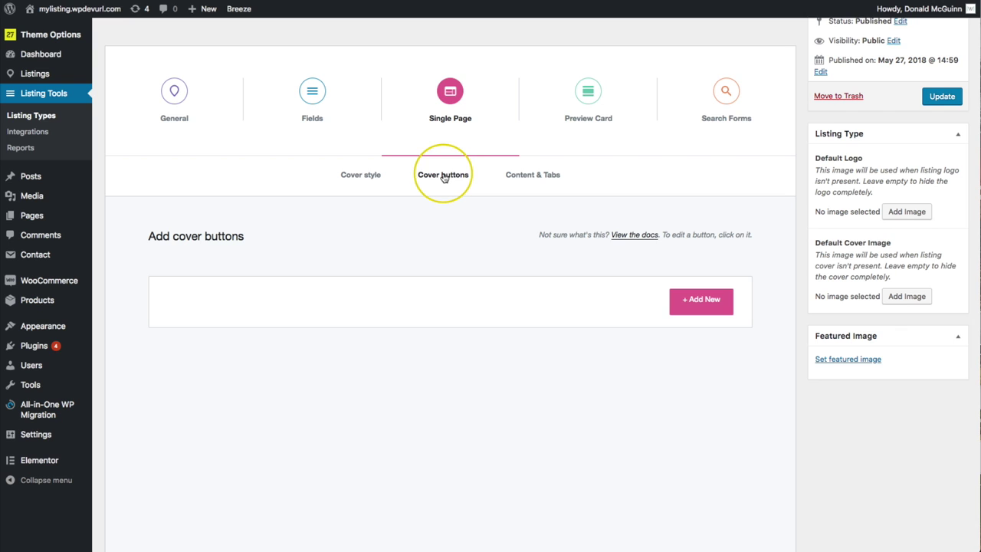
{"action": "left_click", "coordinate": [363, 175]}
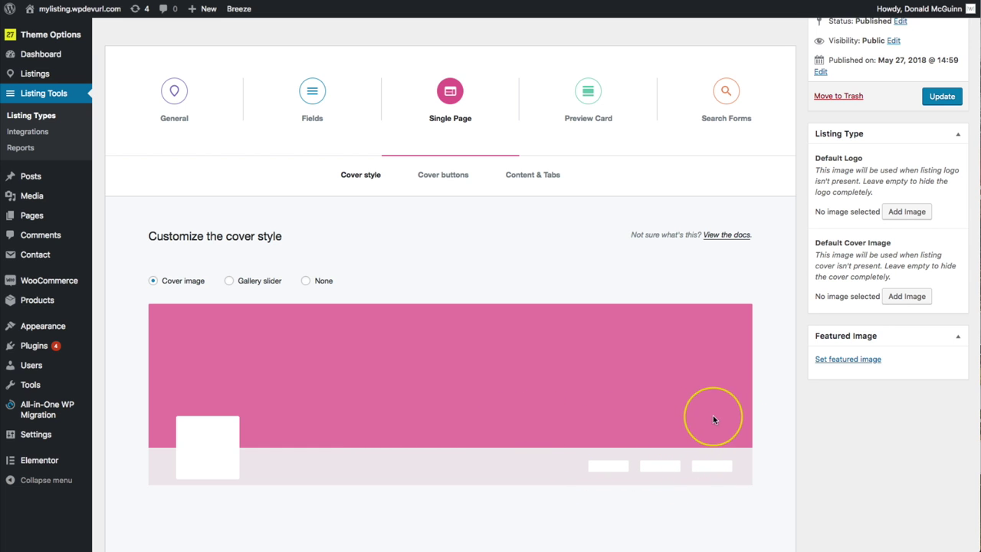
{"action": "left_click", "coordinate": [437, 176]}
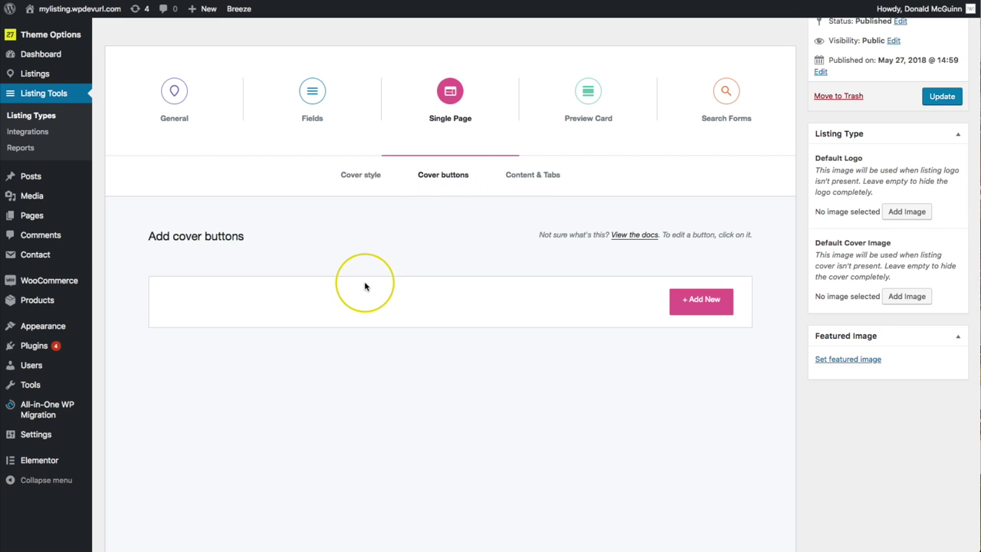
{"action": "scroll", "coordinate": [386, 241], "scroll_direction": "down", "scroll_amount": 2}
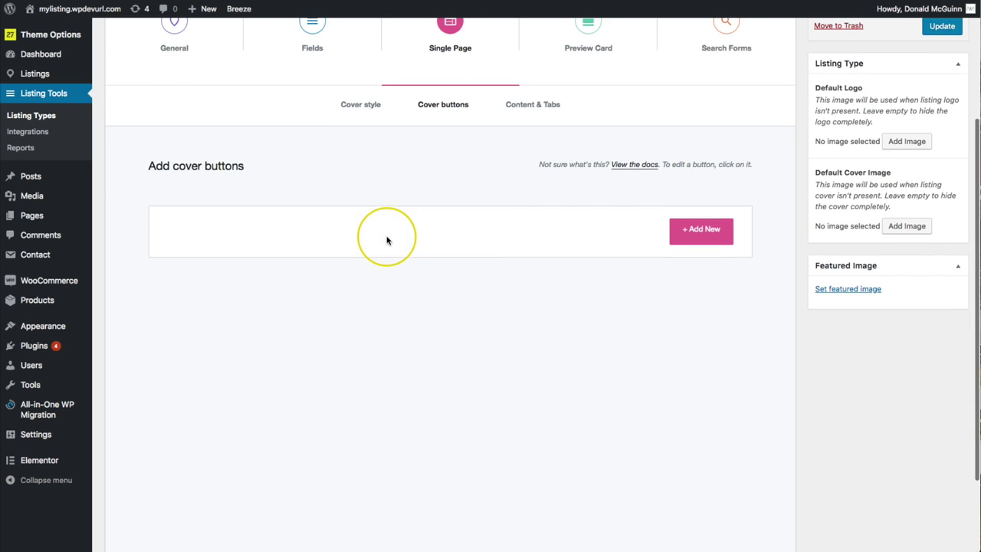
{"action": "left_click", "coordinate": [699, 230]}
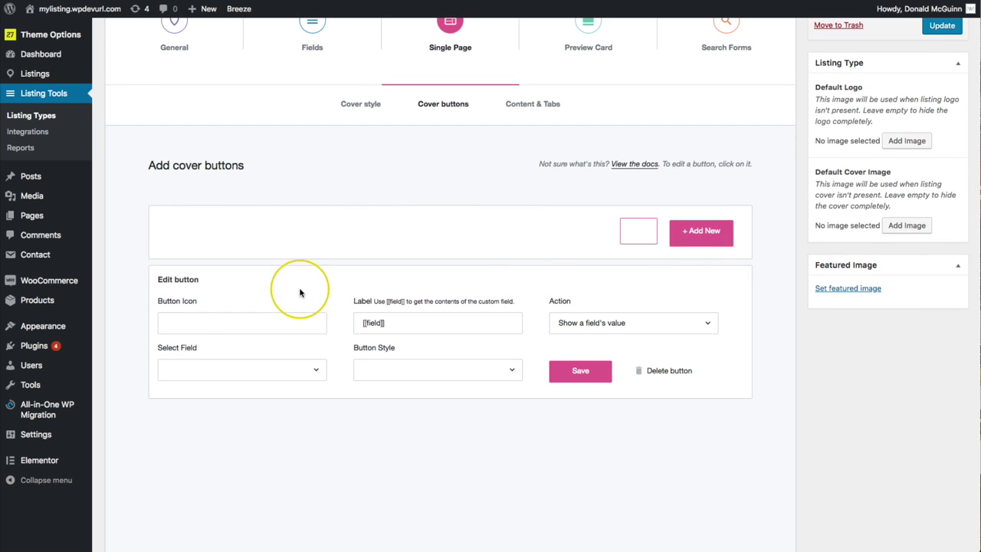
{"action": "left_click", "coordinate": [581, 322]}
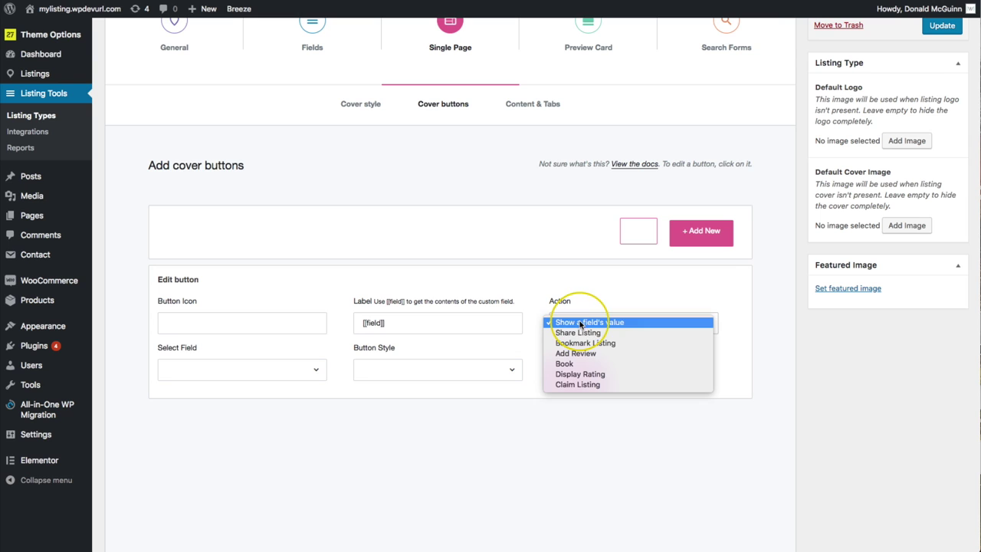
{"action": "left_click", "coordinate": [579, 332]}
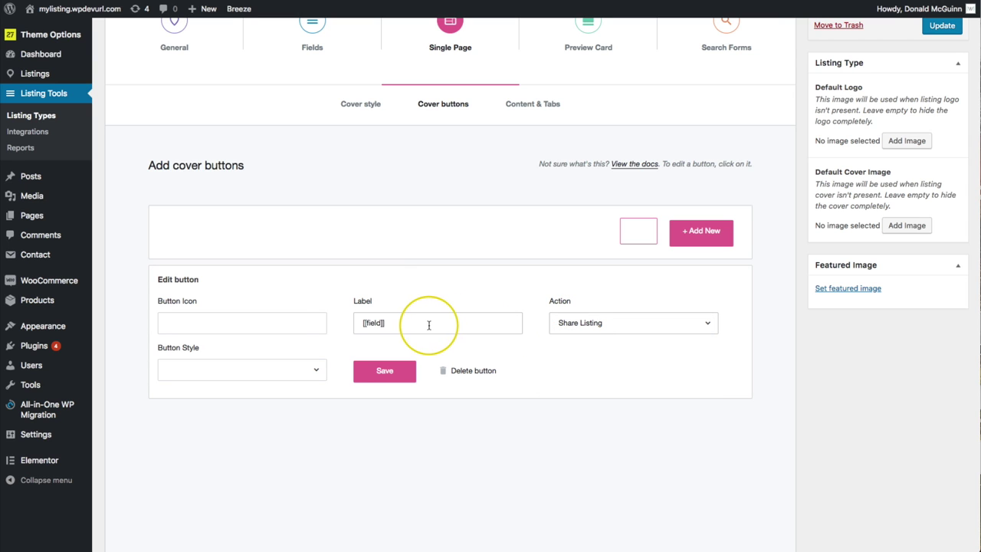
Step: Label the button 'Share this Listing', give it the share icon and Secondary style, and save
{"action": "left_click_drag", "start_coordinate": [428, 325], "coordinate": [321, 329]}
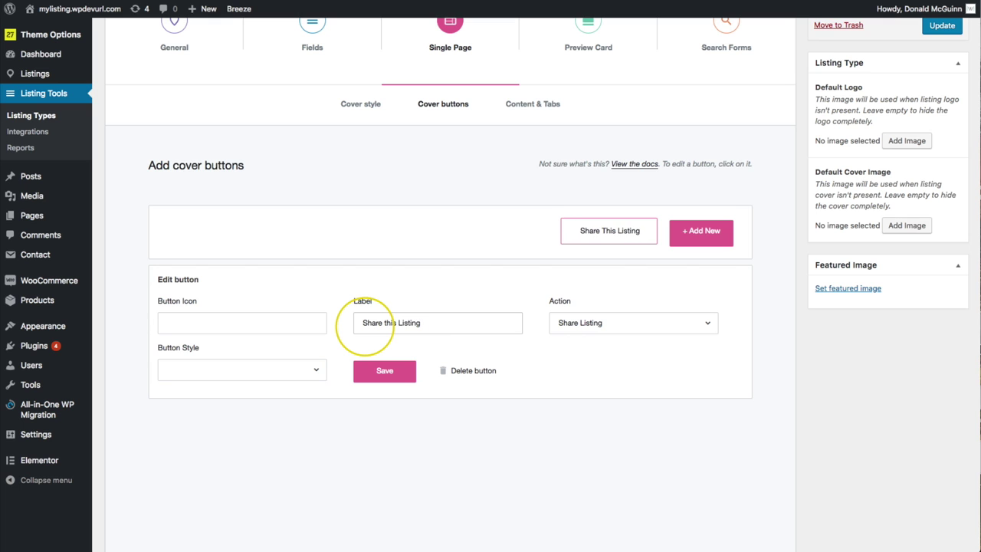
{"action": "left_click", "coordinate": [190, 328]}
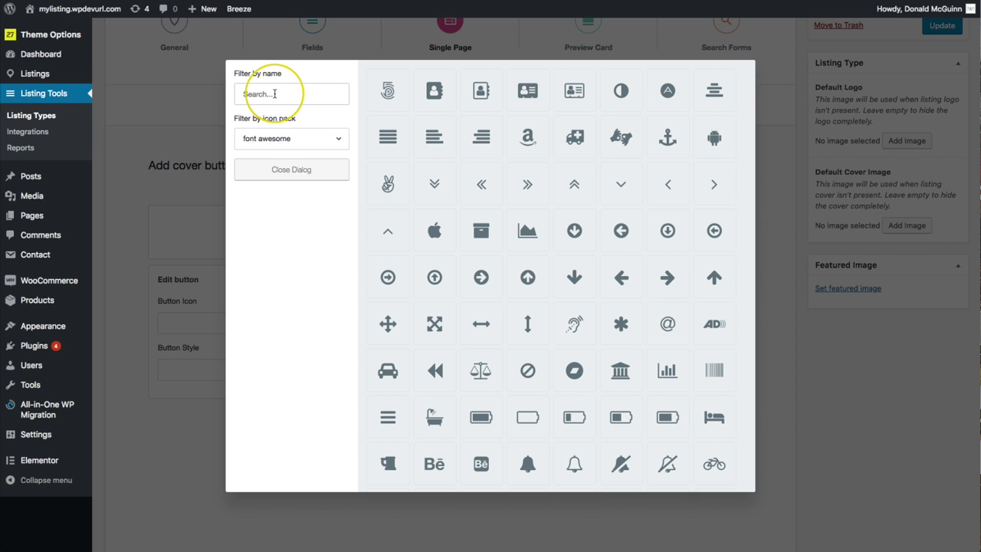
{"action": "type", "text": "share"}
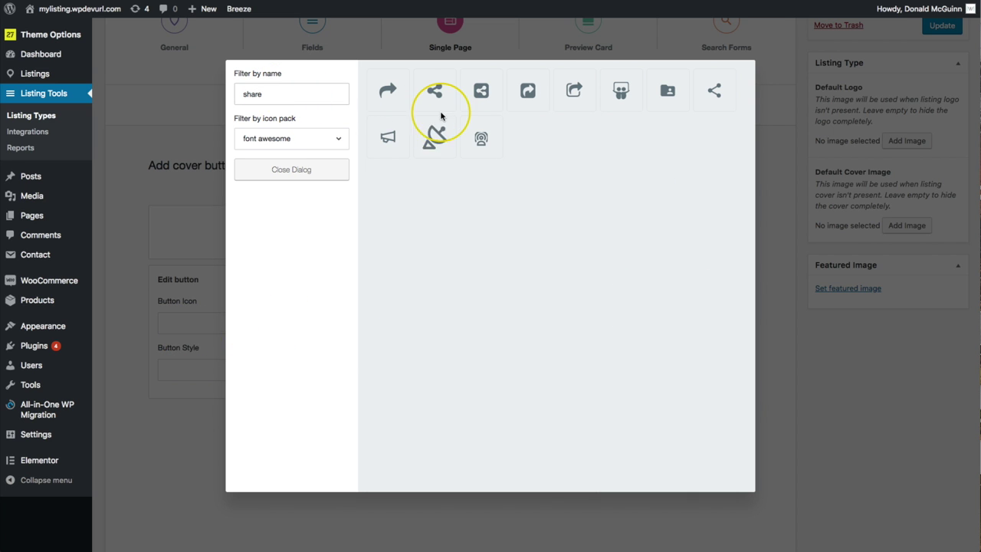
{"action": "left_click", "coordinate": [436, 93]}
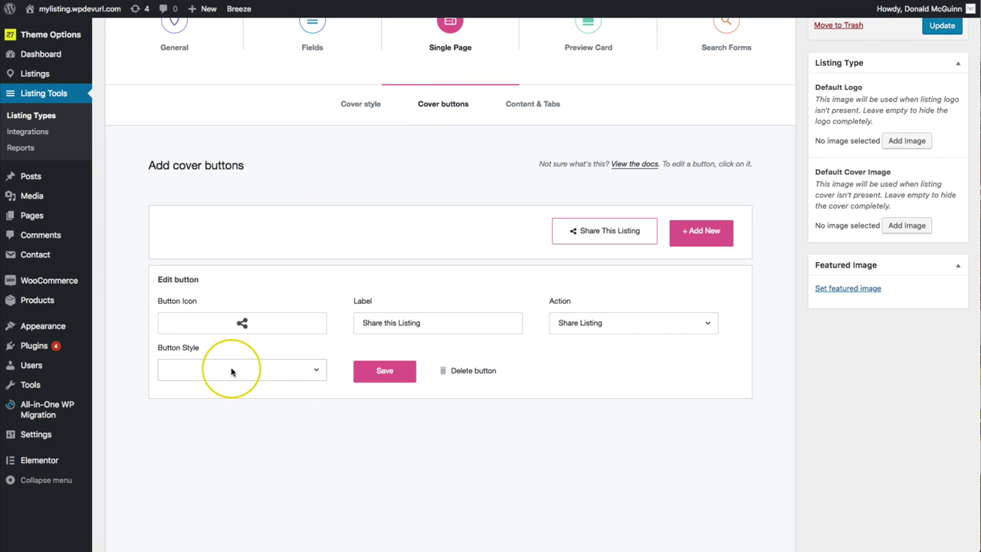
{"action": "left_click", "coordinate": [232, 370]}
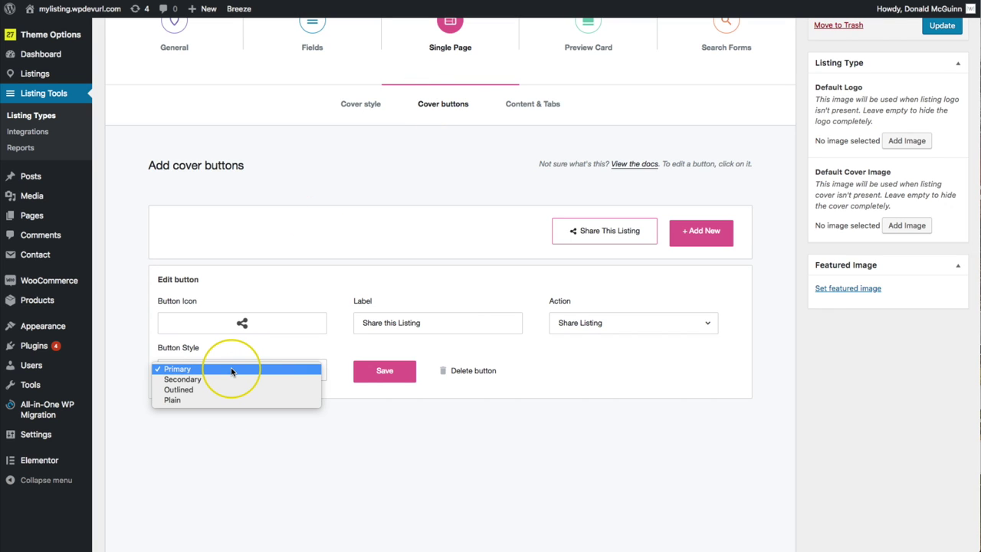
{"action": "left_click", "coordinate": [178, 379]}
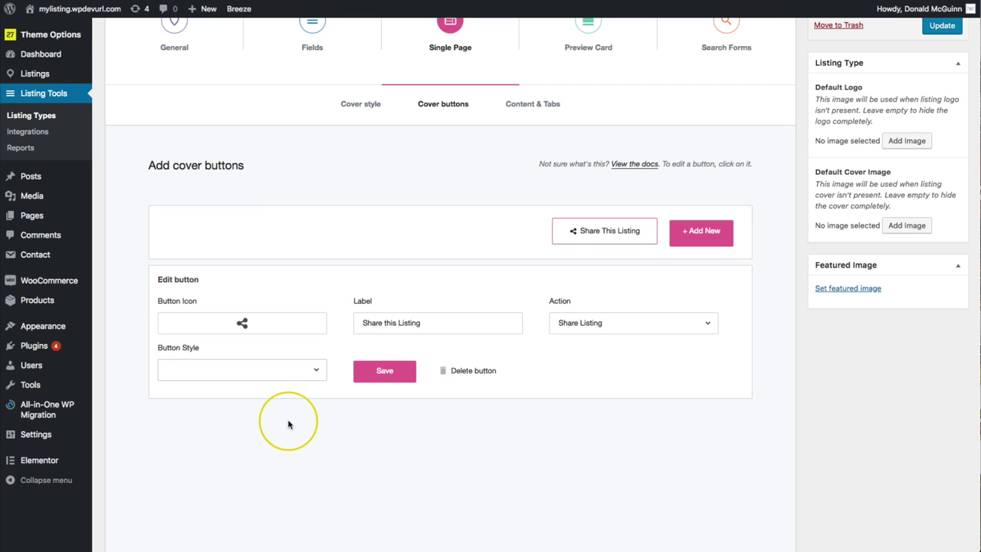
{"action": "left_click", "coordinate": [400, 372]}
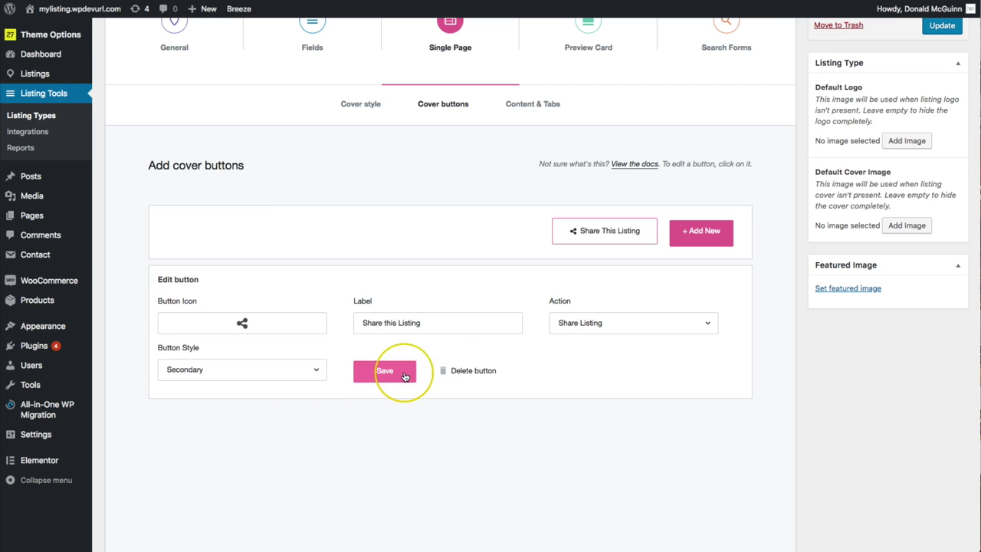
Step: Add a Bookmark cover button with an outline heart icon and Outlined style
{"action": "left_click", "coordinate": [696, 234]}
{"action": "left_click", "coordinate": [591, 324]}
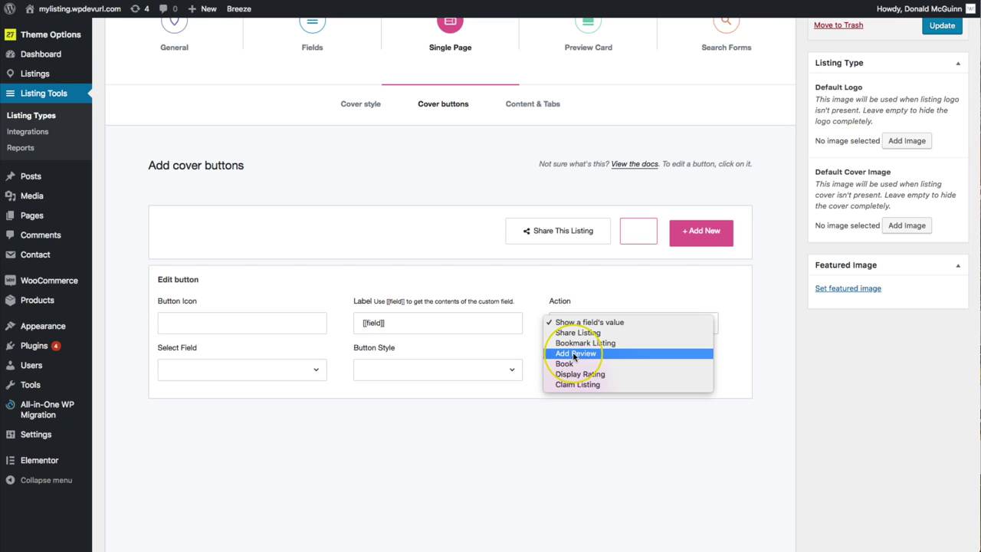
{"action": "left_click", "coordinate": [586, 343]}
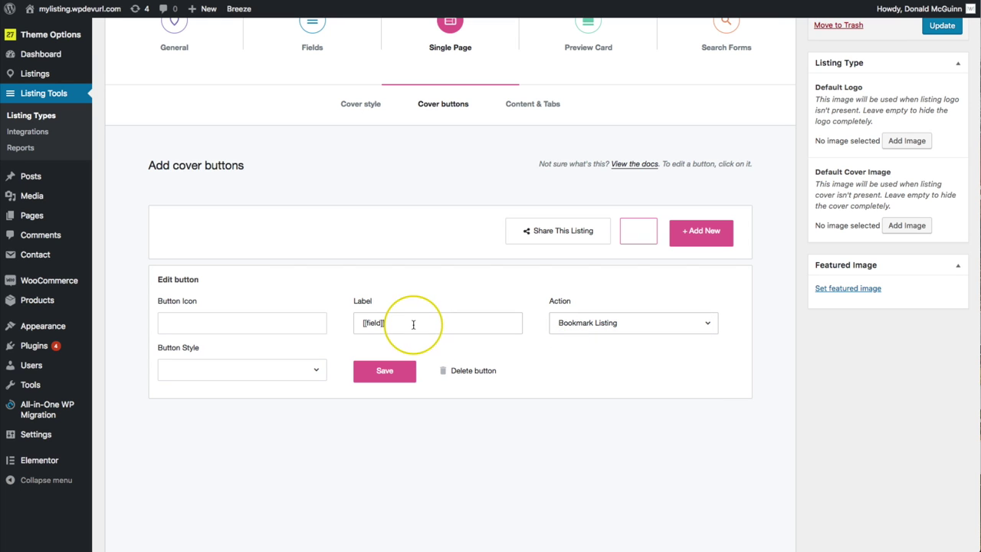
{"action": "left_click_drag", "start_coordinate": [412, 324], "coordinate": [336, 326]}
{"action": "left_click", "coordinate": [230, 322]}
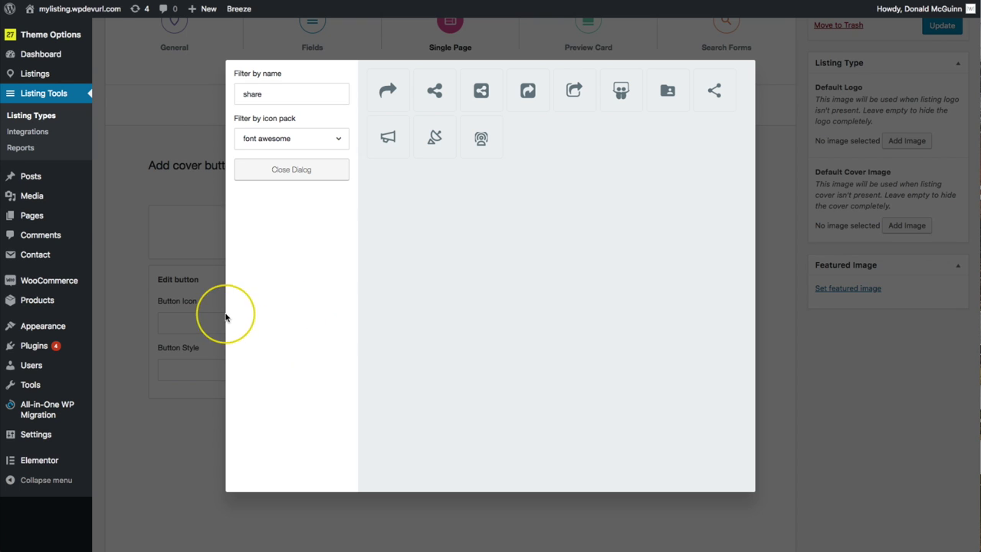
{"action": "type", "text": "heart"}
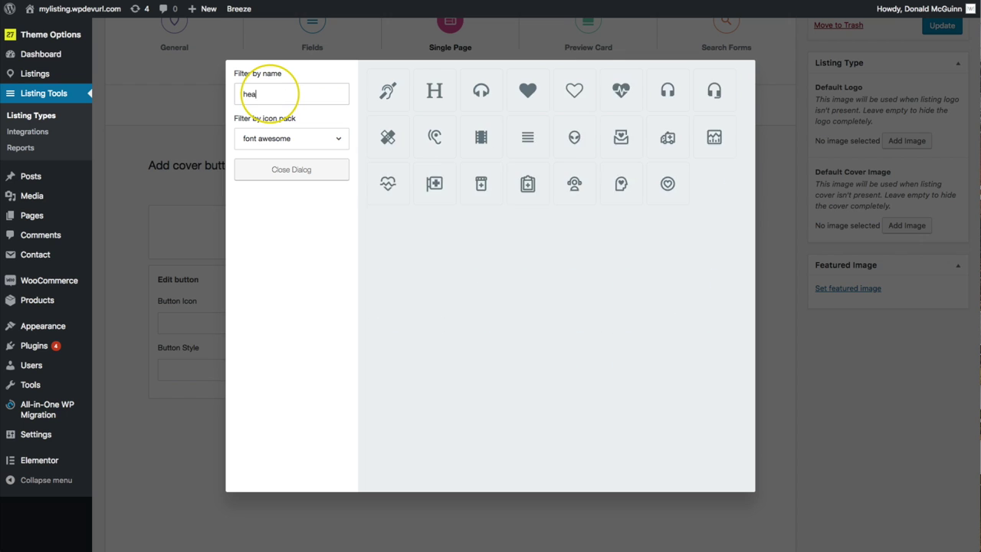
{"action": "left_click", "coordinate": [453, 102]}
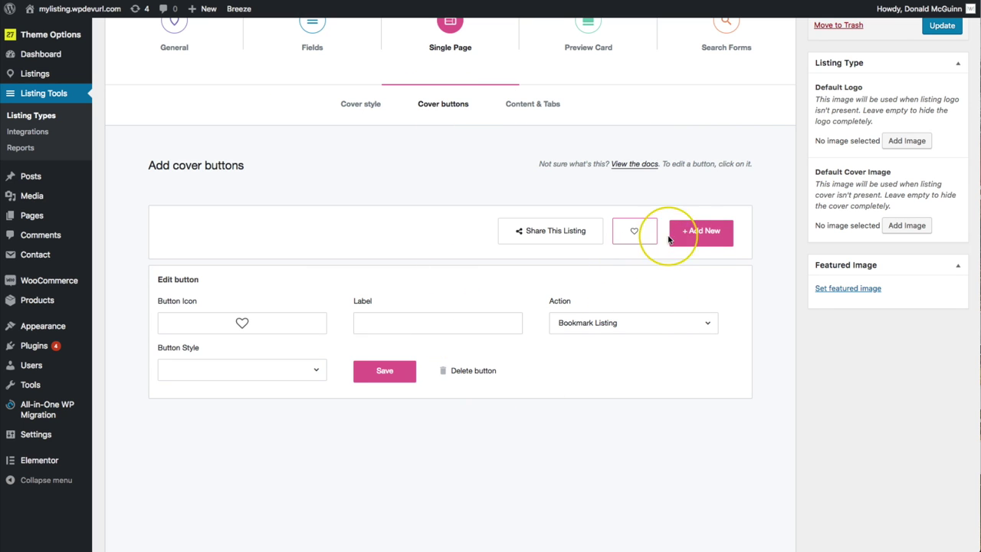
{"action": "left_click", "coordinate": [221, 371]}
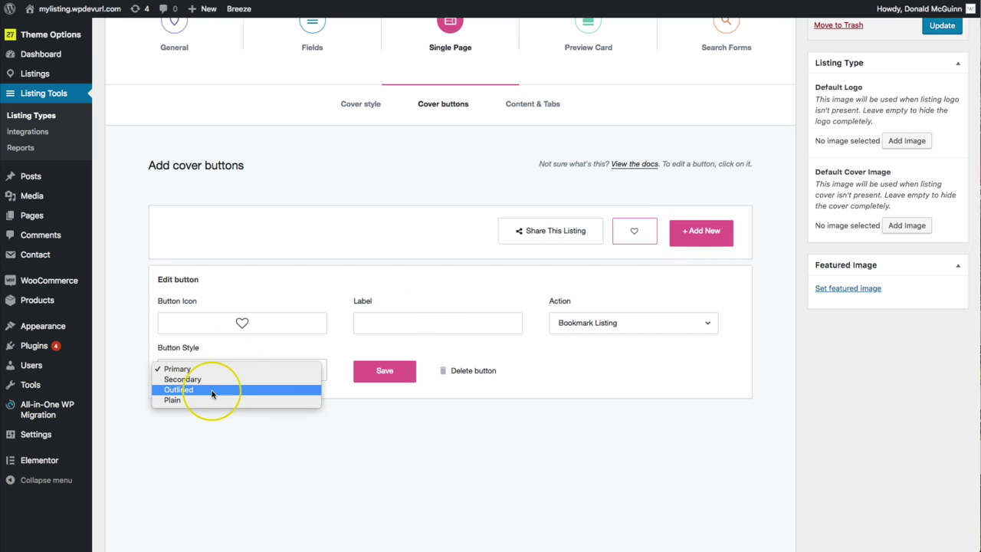
{"action": "left_click", "coordinate": [214, 390]}
Step: Add a third cover button and try its field-value action with Custom Fields
{"action": "left_click", "coordinate": [700, 232]}
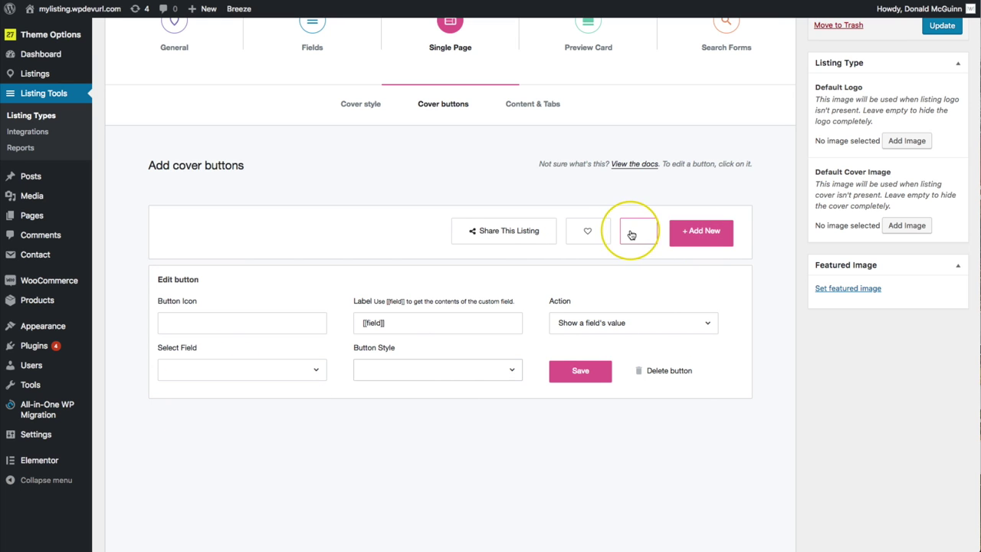
{"action": "left_click", "coordinate": [620, 324]}
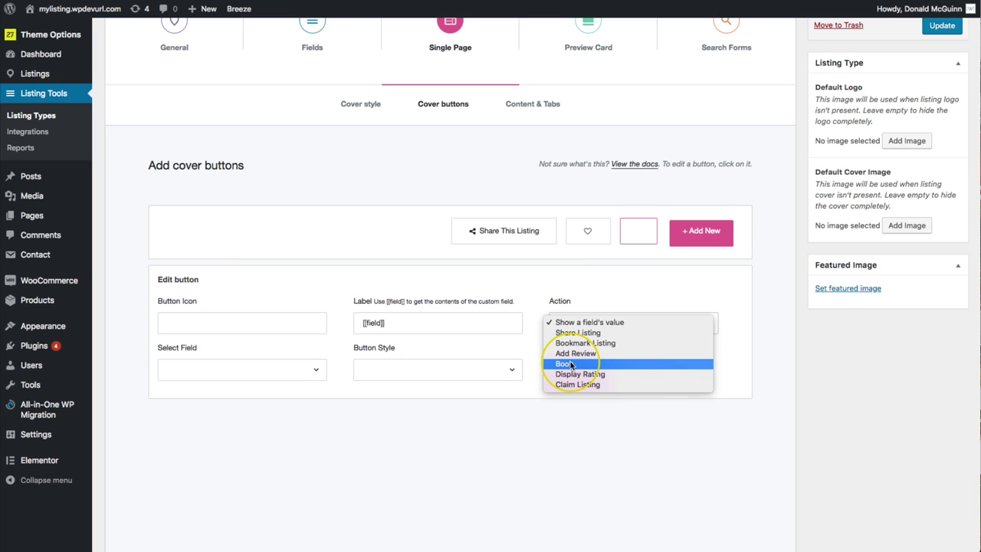
{"action": "left_click", "coordinate": [580, 323]}
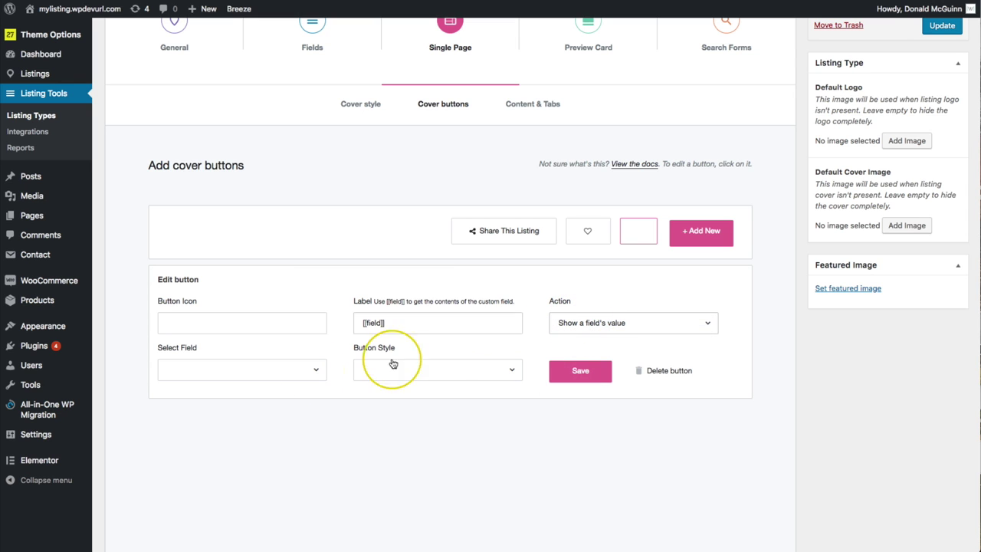
{"action": "left_click", "coordinate": [217, 371]}
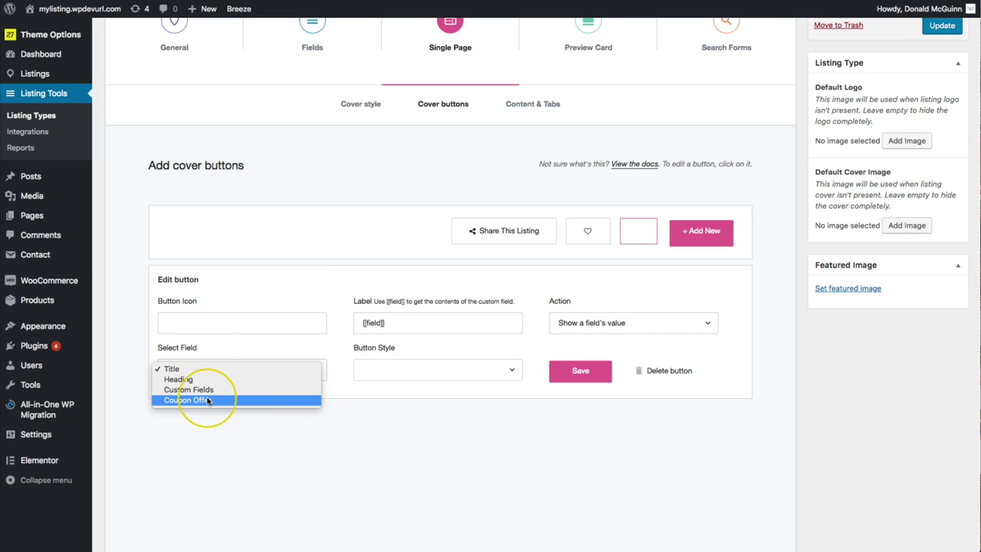
{"action": "left_click", "coordinate": [205, 391]}
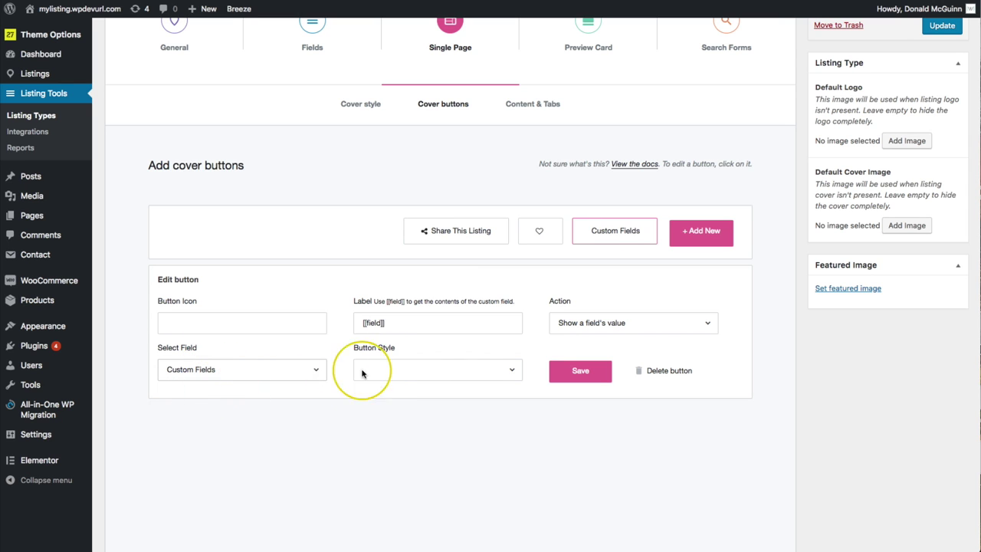
{"action": "left_click", "coordinate": [253, 369]}
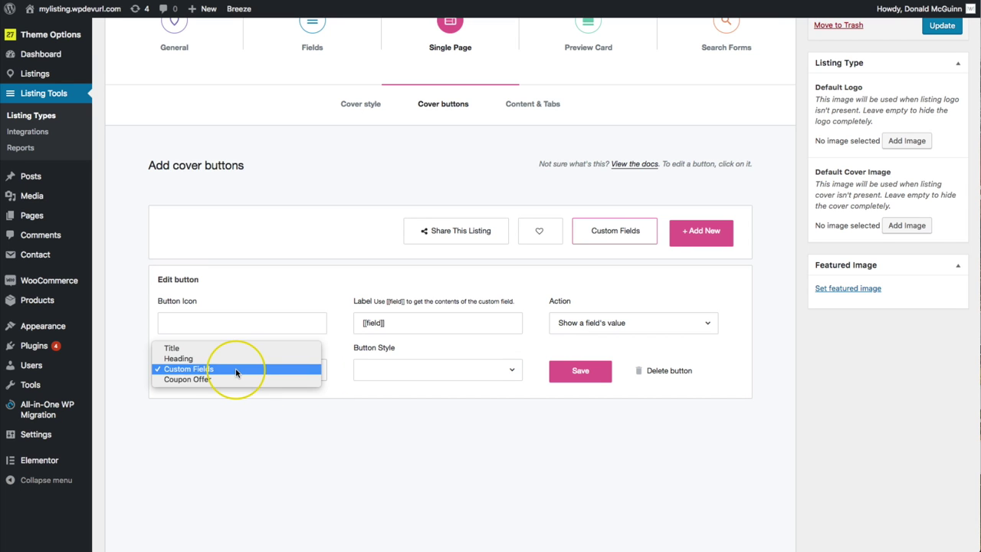
{"action": "left_click", "coordinate": [438, 323]}
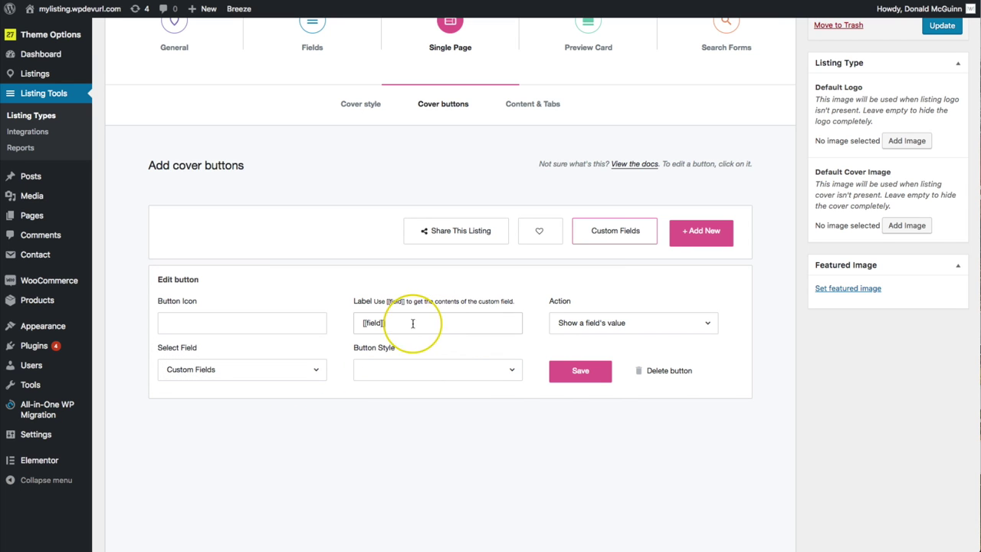
{"action": "left_click_drag", "start_coordinate": [416, 323], "coordinate": [361, 325]}
{"action": "left_click", "coordinate": [207, 375]}
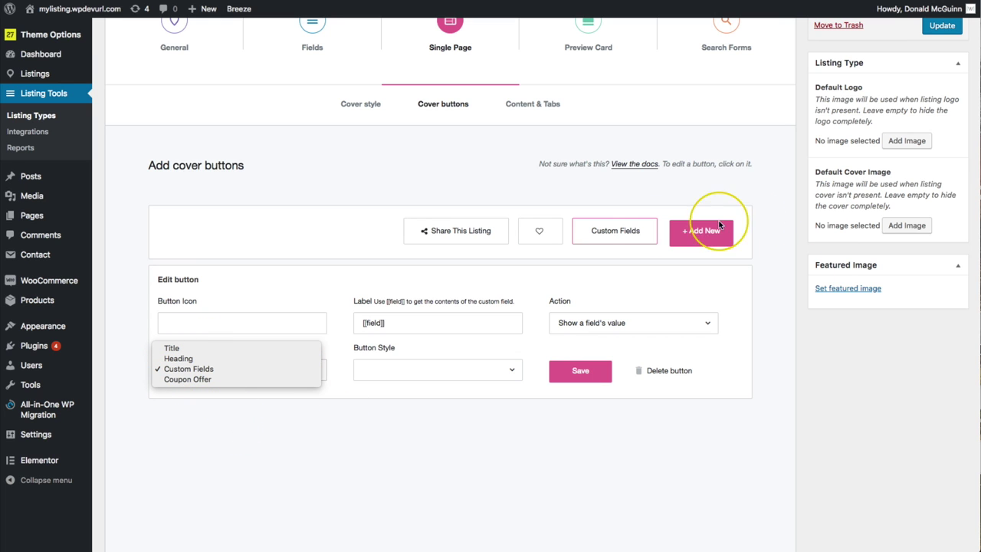
{"action": "left_click", "coordinate": [264, 295]}
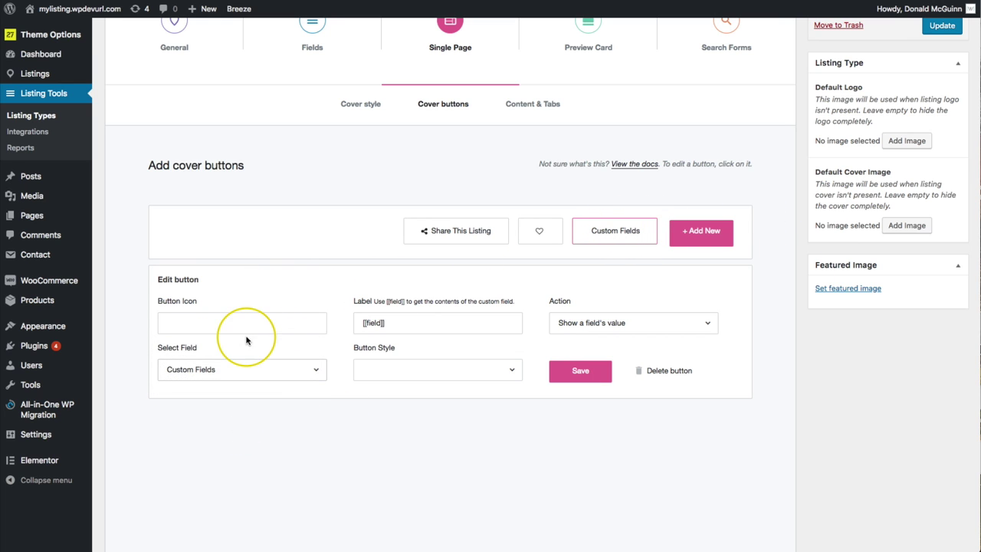
Step: Set the third button to Add Review, label it 'Review this Vendor', give it a star icon, and save
{"action": "left_click", "coordinate": [629, 323]}
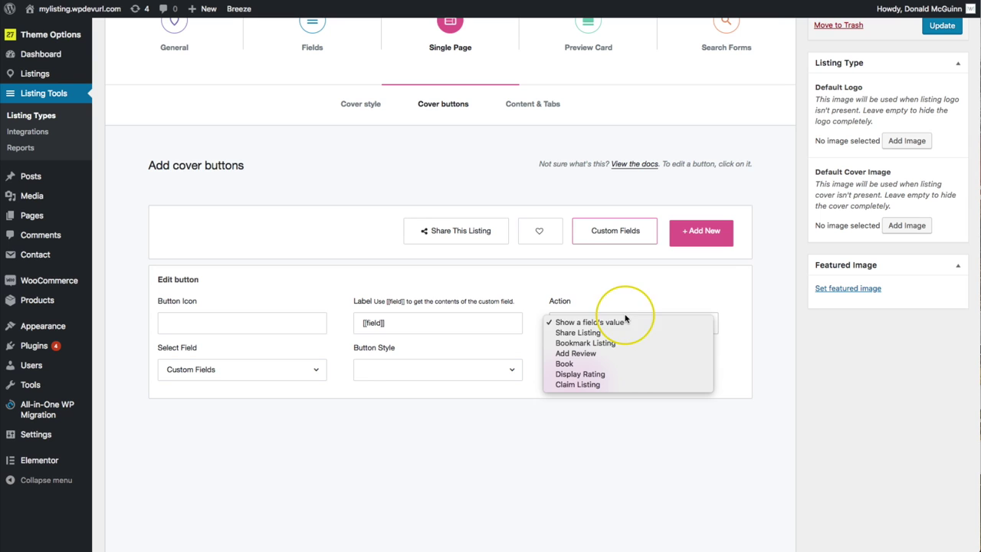
{"action": "left_click", "coordinate": [590, 355]}
{"action": "left_click_drag", "start_coordinate": [444, 325], "coordinate": [284, 329]}
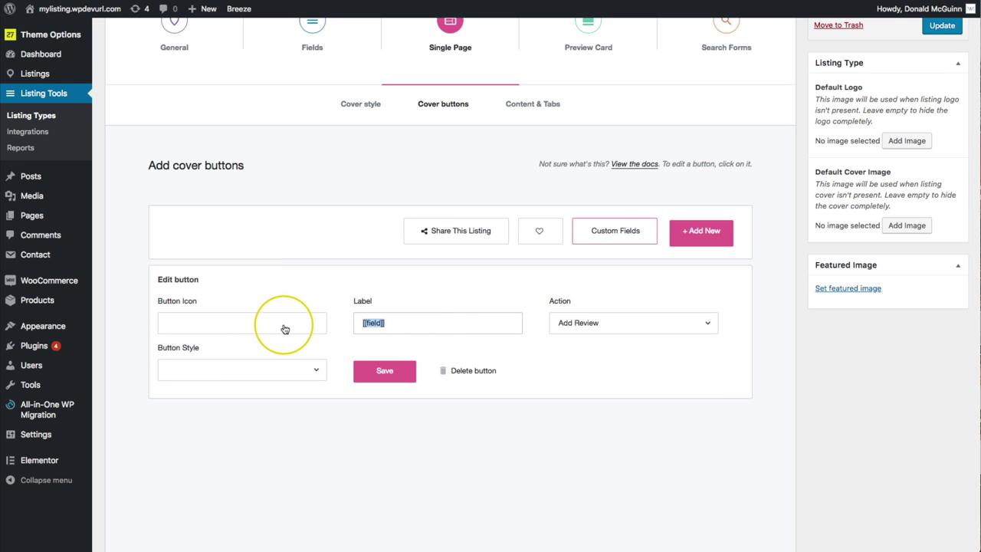
{"action": "type", "text": "Review this "}
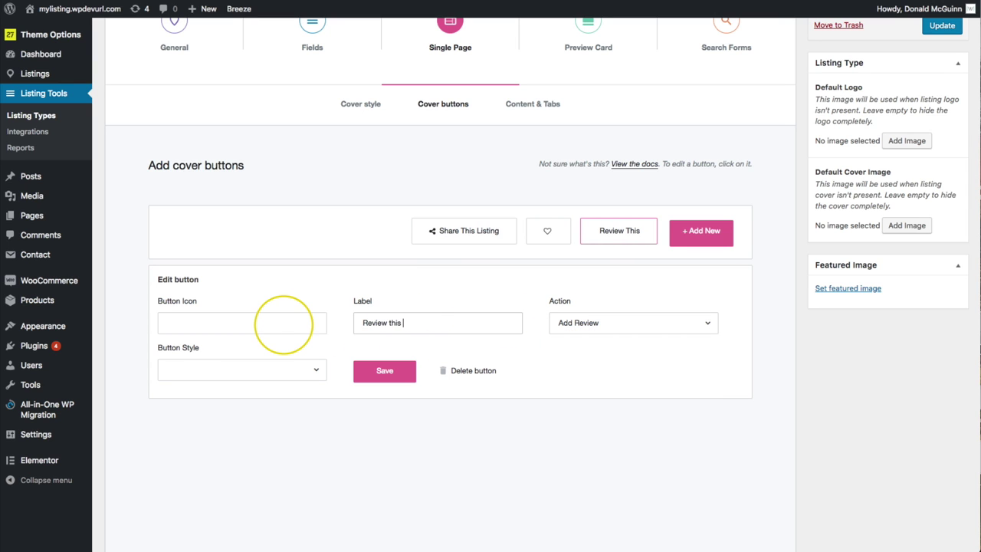
{"action": "type", "text": "Vendor"}
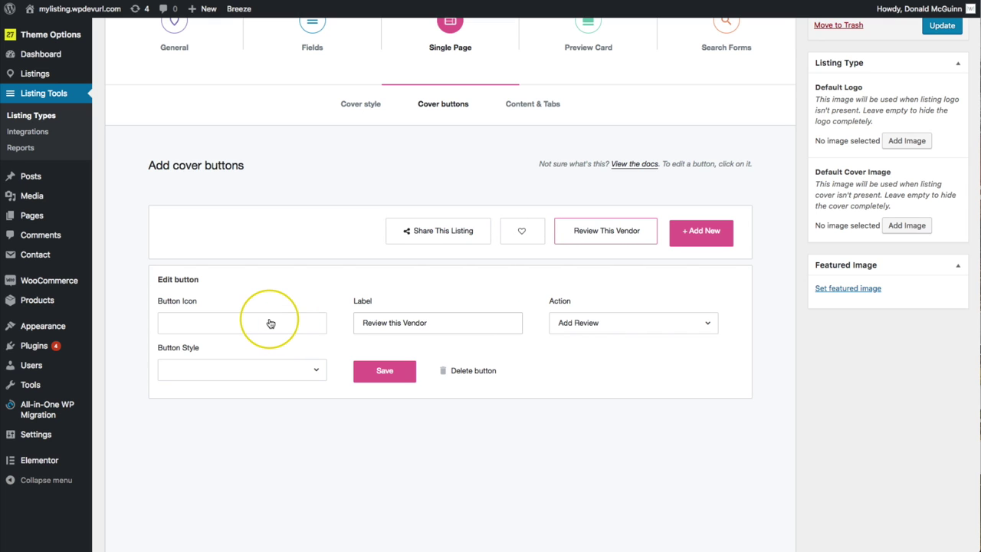
{"action": "left_click", "coordinate": [268, 323]}
{"action": "double_click", "coordinate": [292, 98]}
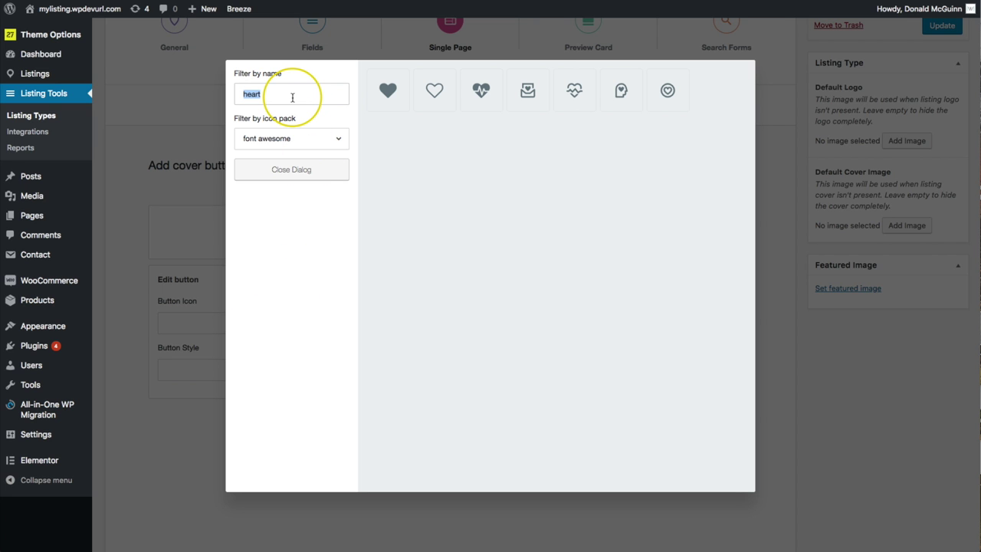
{"action": "type", "text": "star"}
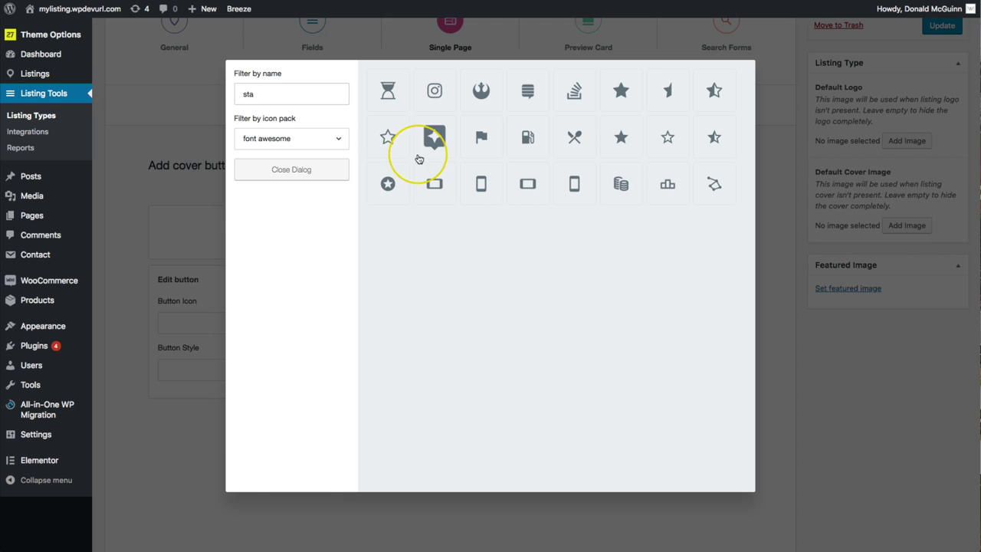
{"action": "left_click", "coordinate": [430, 138]}
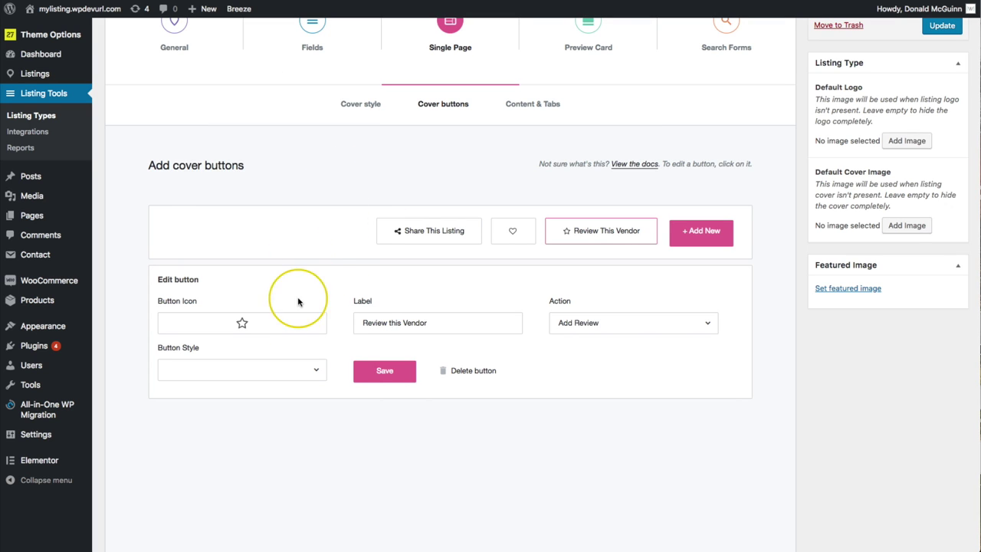
{"action": "left_click", "coordinate": [392, 379]}
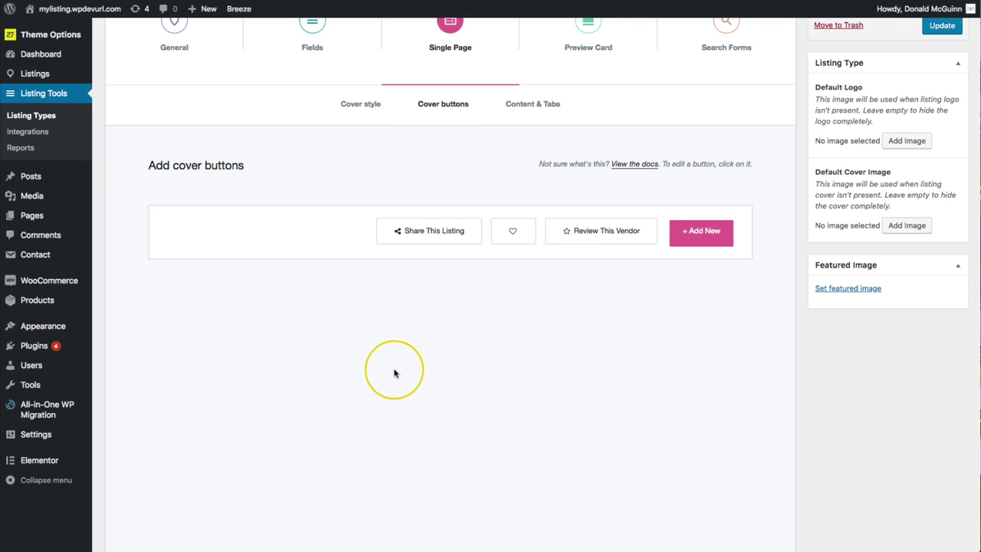
Step: In Content & Tabs, add a Profile tab, which appears as New Page
{"action": "left_click", "coordinate": [530, 108]}
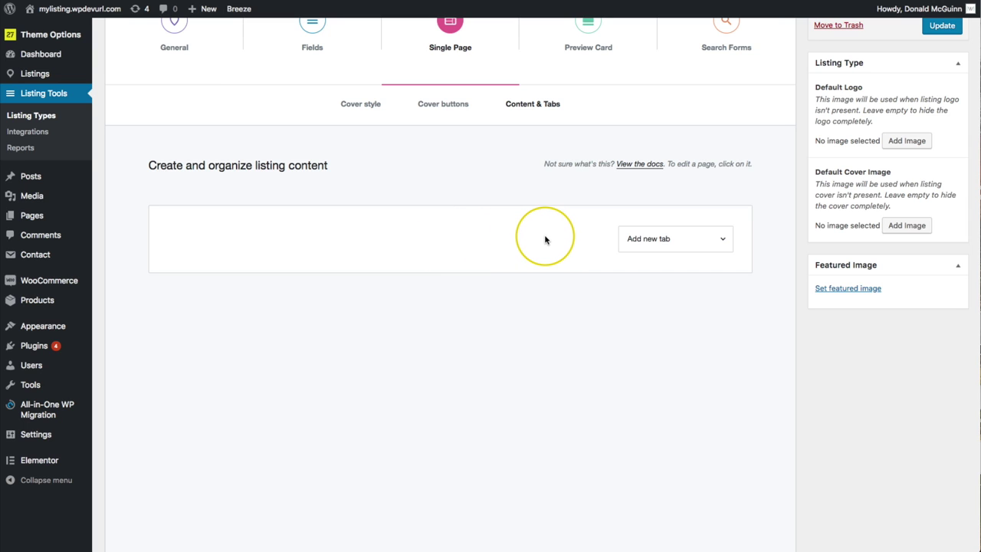
{"action": "left_click", "coordinate": [659, 240]}
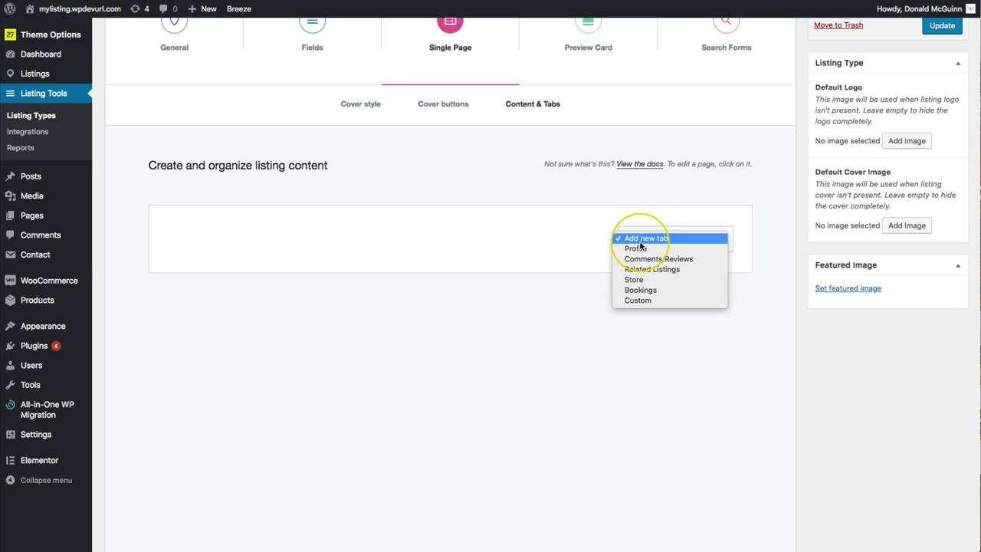
{"action": "left_click", "coordinate": [636, 249]}
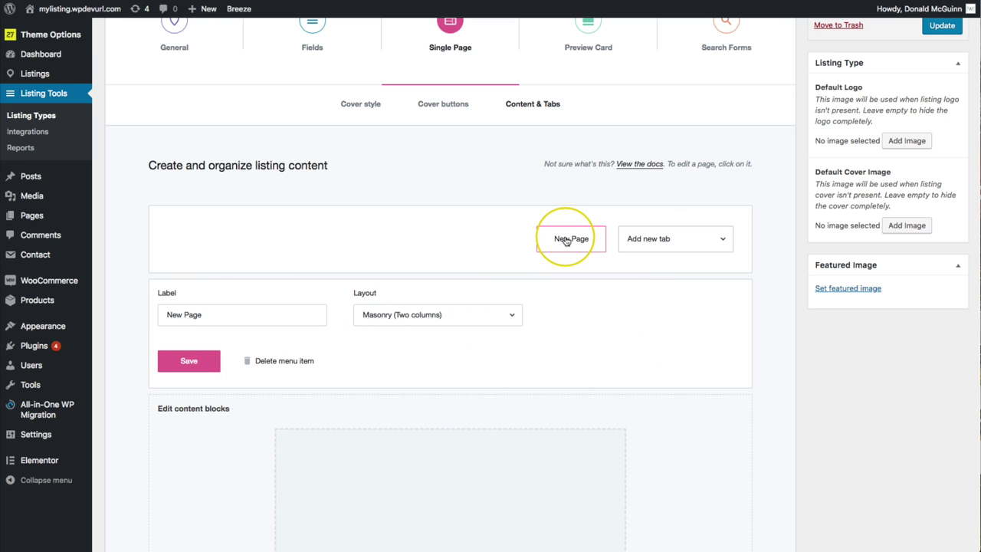
Step: Relabel the New Page tab 'Information' and set its layout to Two thirds / One third
{"action": "scroll", "coordinate": [333, 213], "scroll_direction": "down", "scroll_amount": 3}
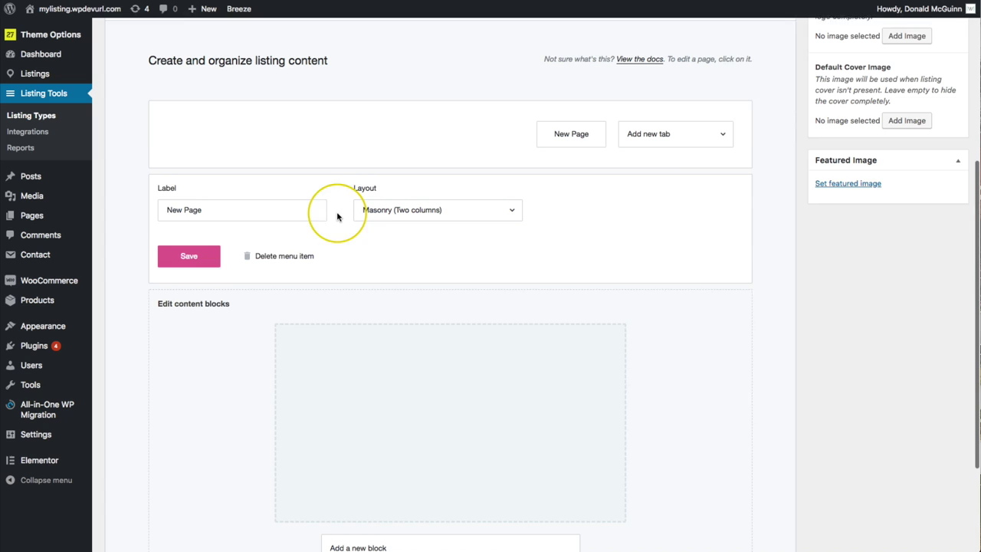
{"action": "left_click_drag", "start_coordinate": [206, 200], "coordinate": [142, 205]}
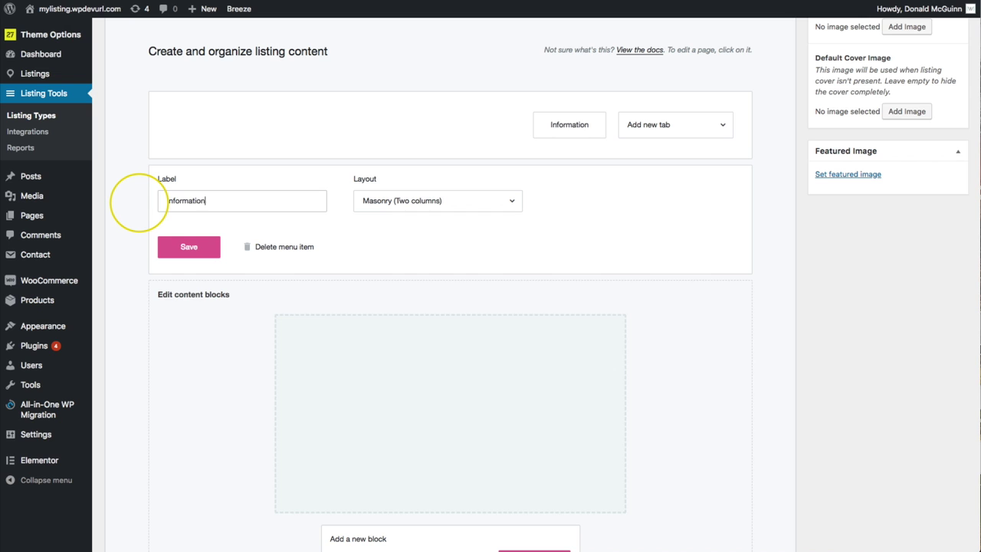
{"action": "left_click", "coordinate": [451, 202]}
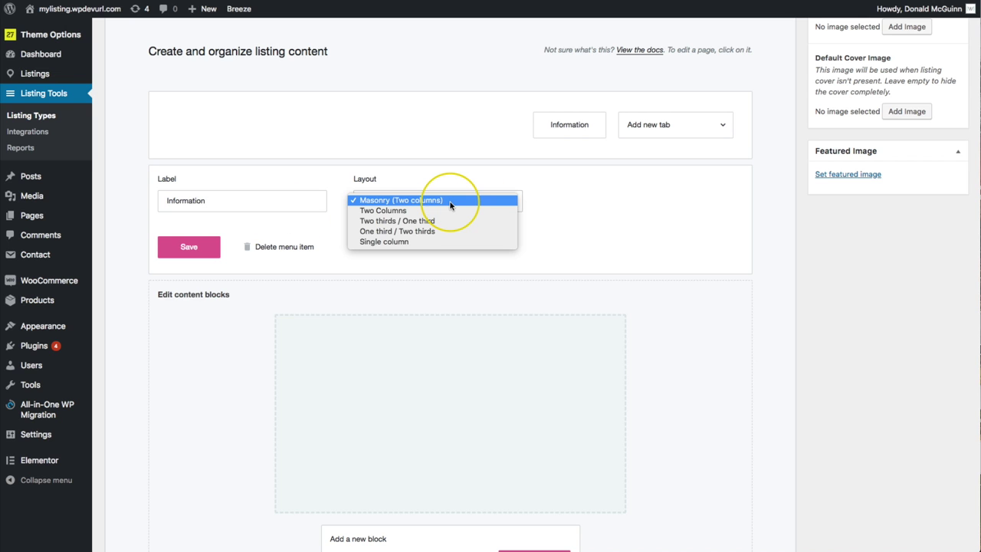
{"action": "left_click", "coordinate": [387, 222]}
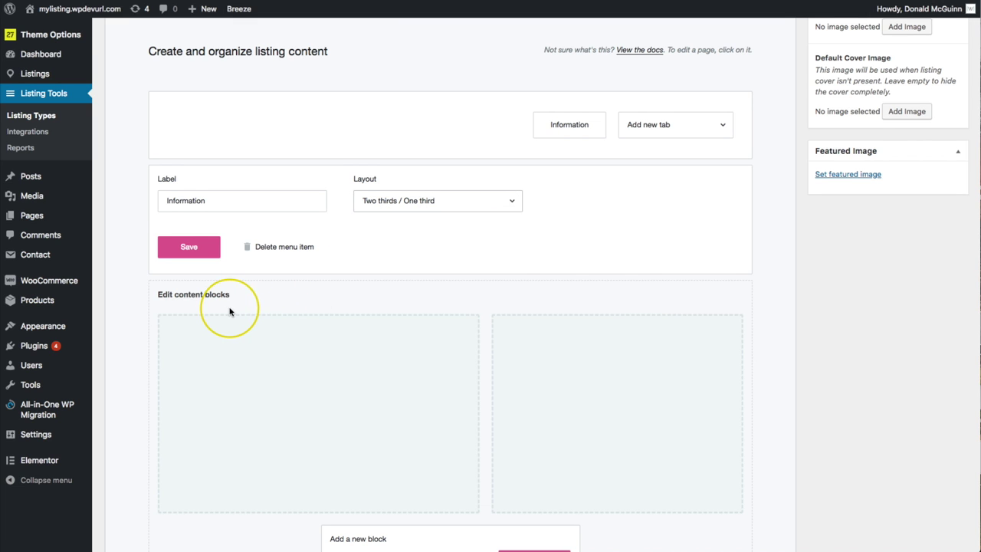
Step: Add a Textarea block to the Information tab
{"action": "scroll", "coordinate": [230, 311], "scroll_direction": "down", "scroll_amount": 2}
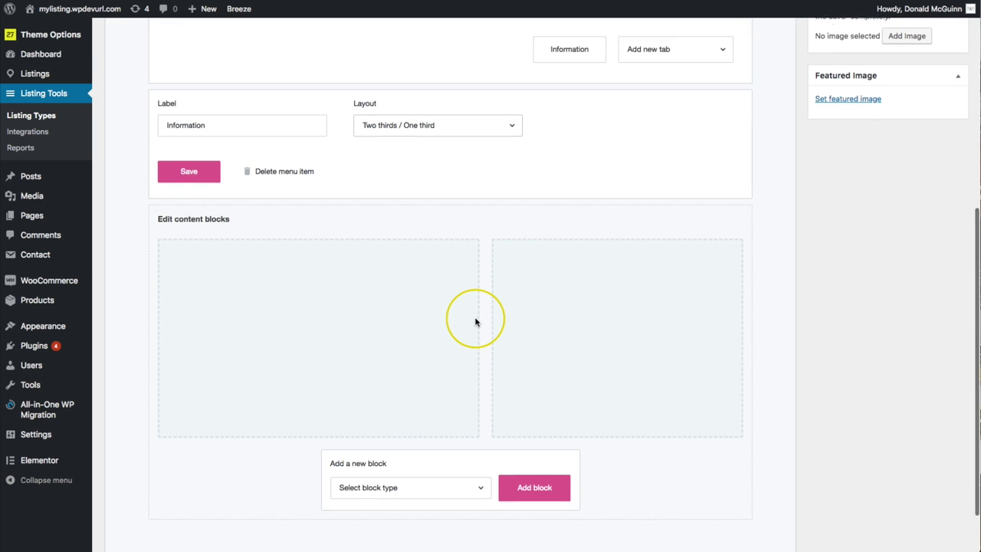
{"action": "scroll", "coordinate": [476, 322], "scroll_direction": "down", "scroll_amount": 2}
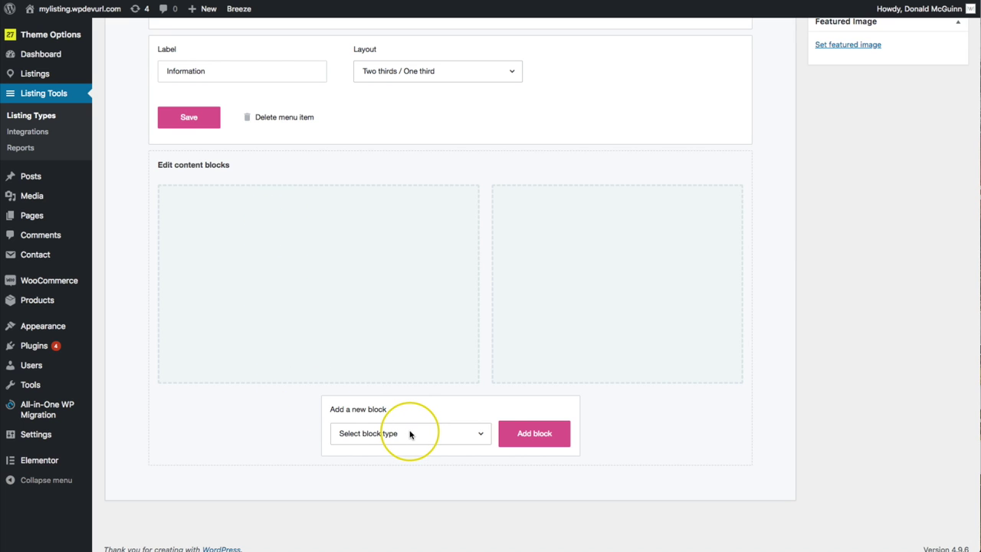
{"action": "scroll", "coordinate": [410, 435], "scroll_direction": "down", "scroll_amount": 1}
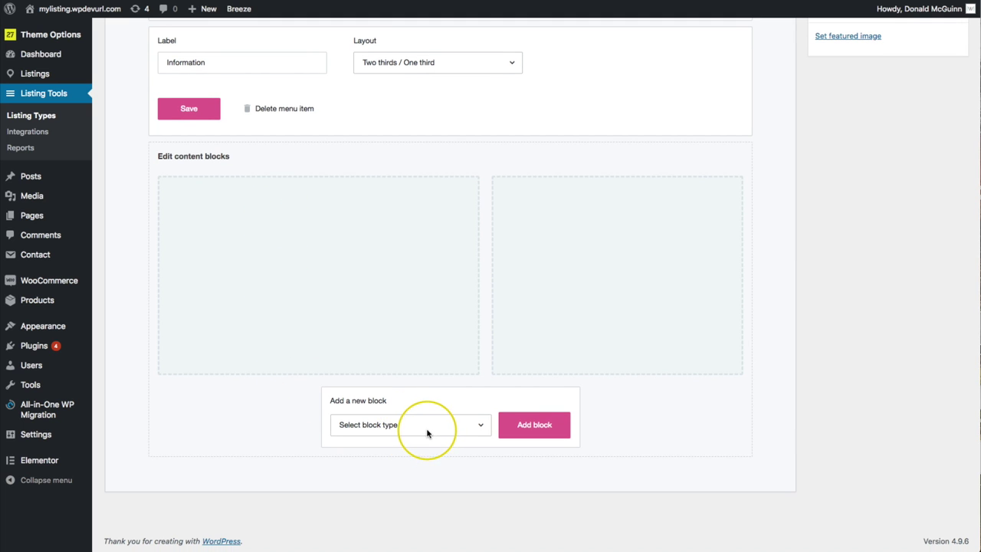
{"action": "left_click", "coordinate": [422, 426]}
{"action": "scroll", "coordinate": [422, 427], "scroll_direction": "down", "scroll_amount": 5}
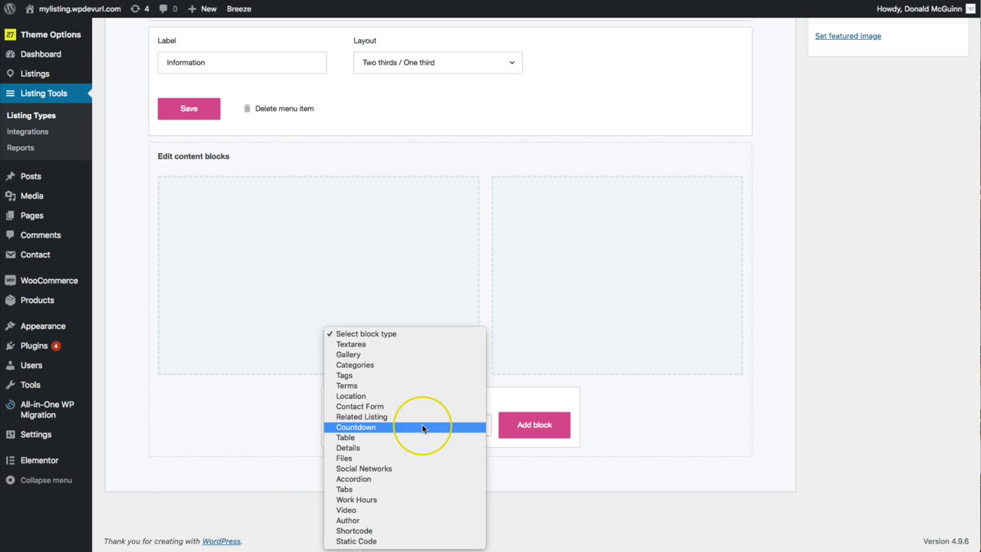
{"action": "left_click", "coordinate": [361, 346]}
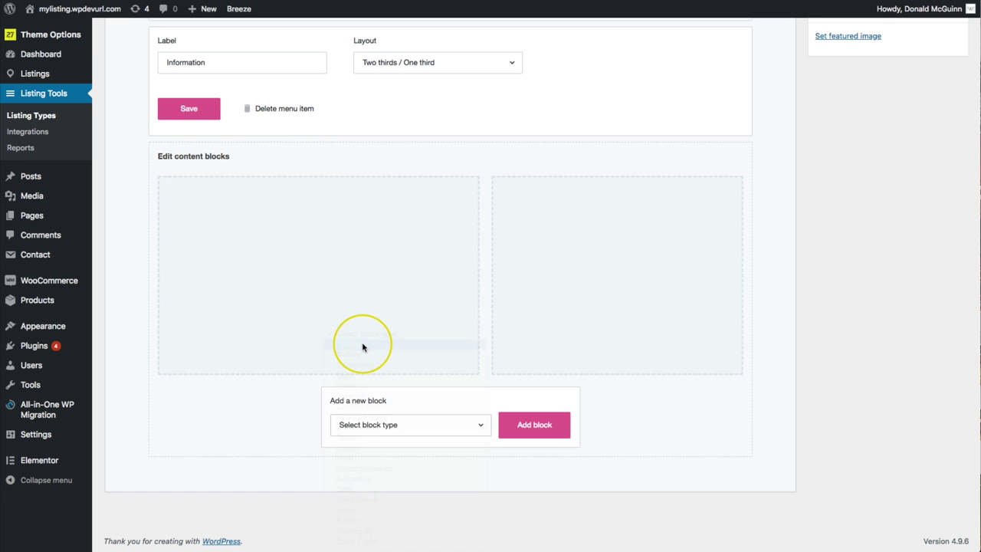
{"action": "left_click", "coordinate": [535, 426]}
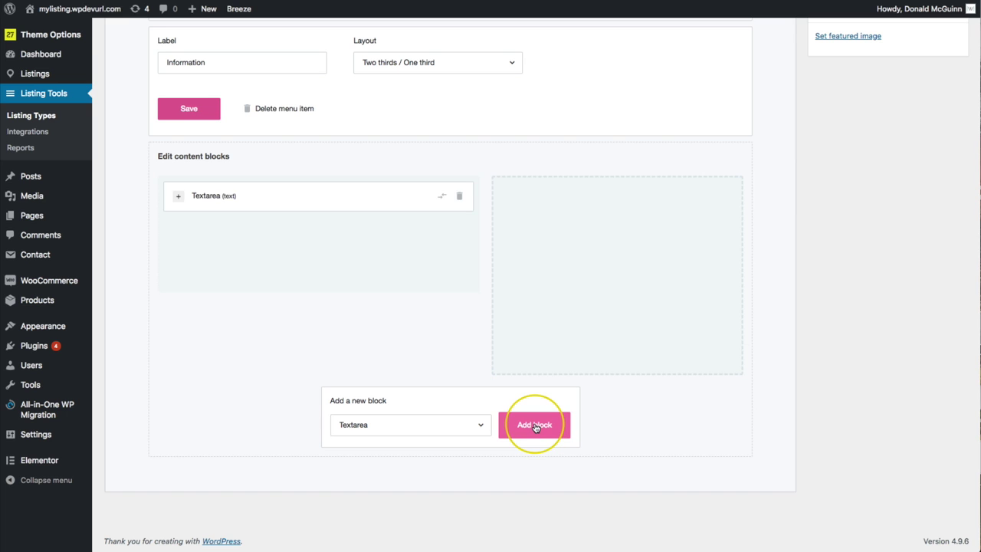
Step: Label the block 'Description', have it use the Description field, and collapse it
{"action": "left_click", "coordinate": [245, 194]}
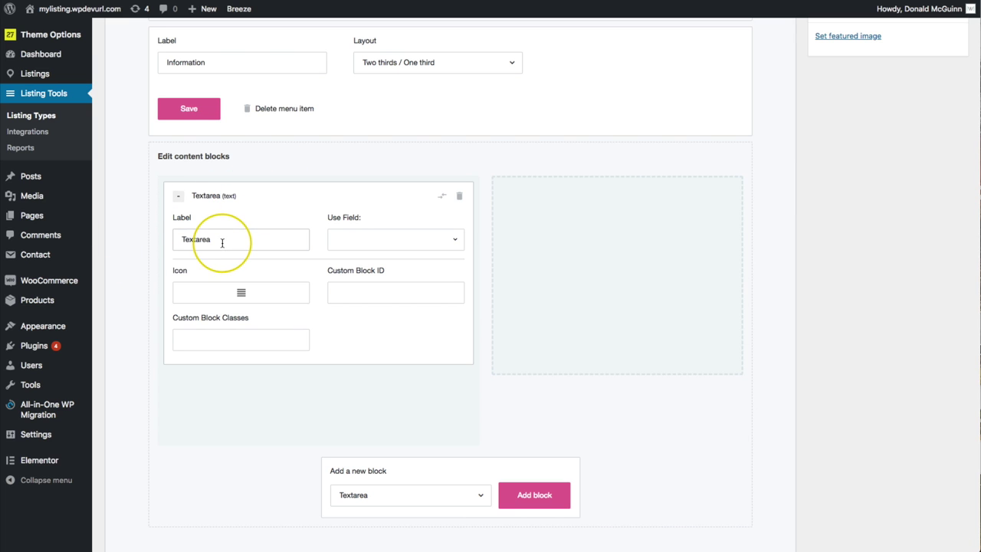
{"action": "left_click_drag", "start_coordinate": [219, 240], "coordinate": [167, 245]}
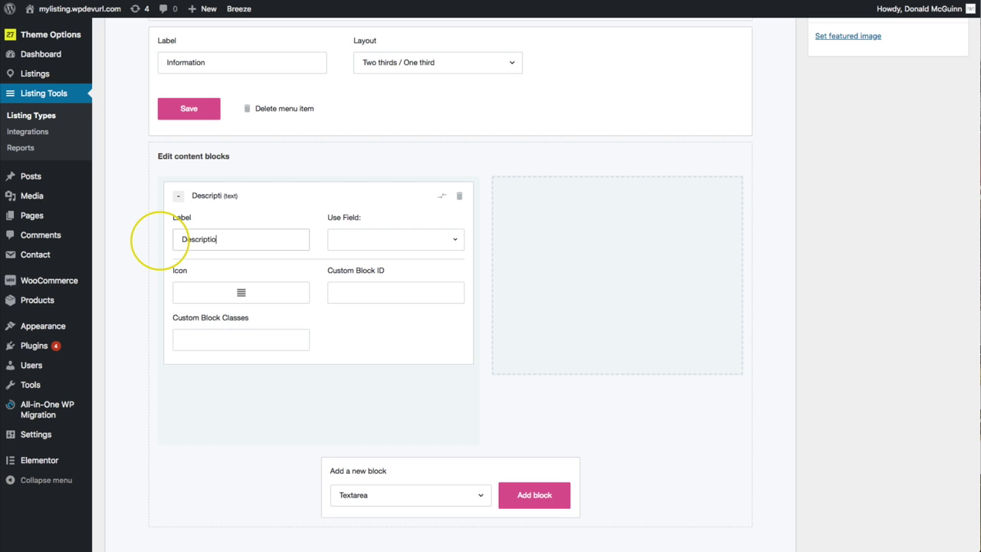
{"action": "left_click", "coordinate": [341, 242]}
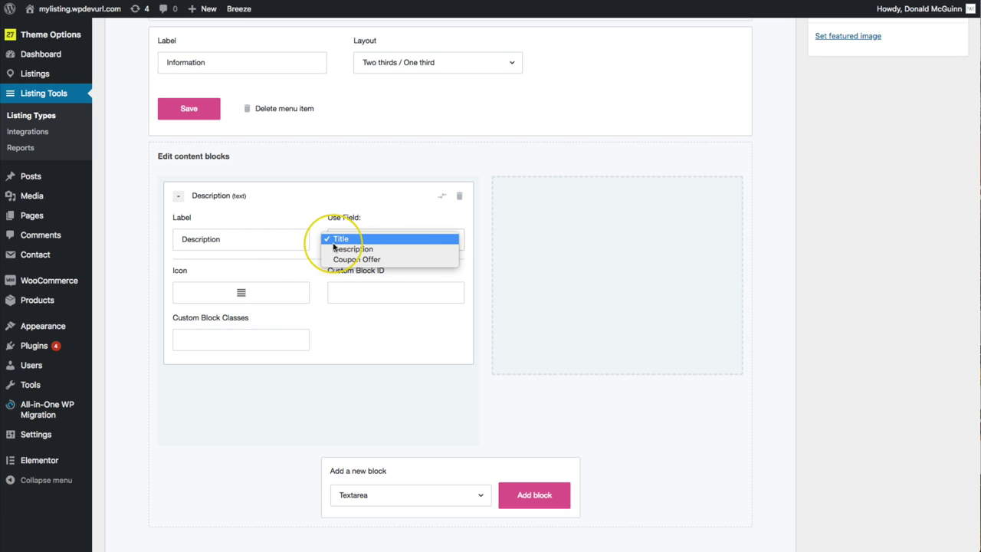
{"action": "left_click", "coordinate": [345, 249]}
{"action": "left_click", "coordinate": [226, 294]}
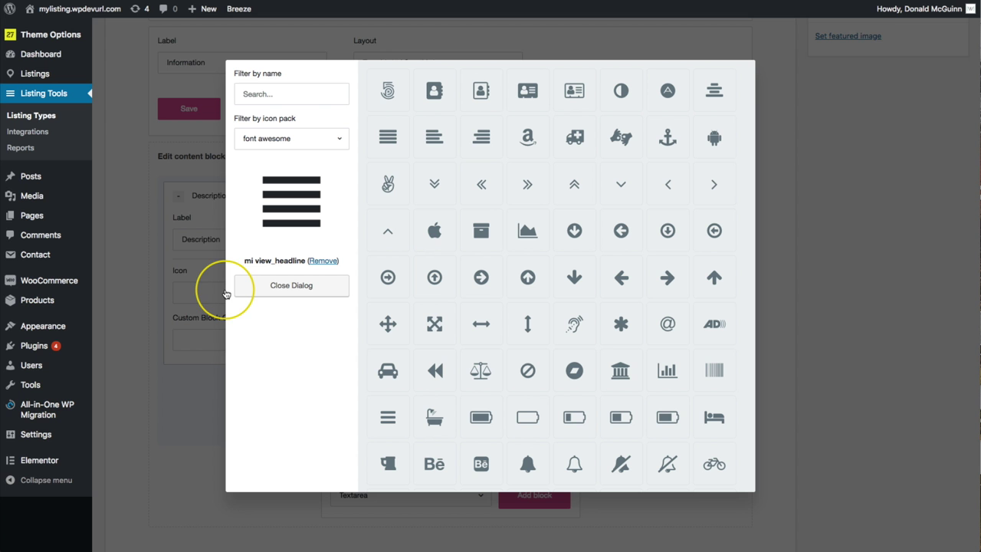
{"action": "left_click", "coordinate": [145, 346]}
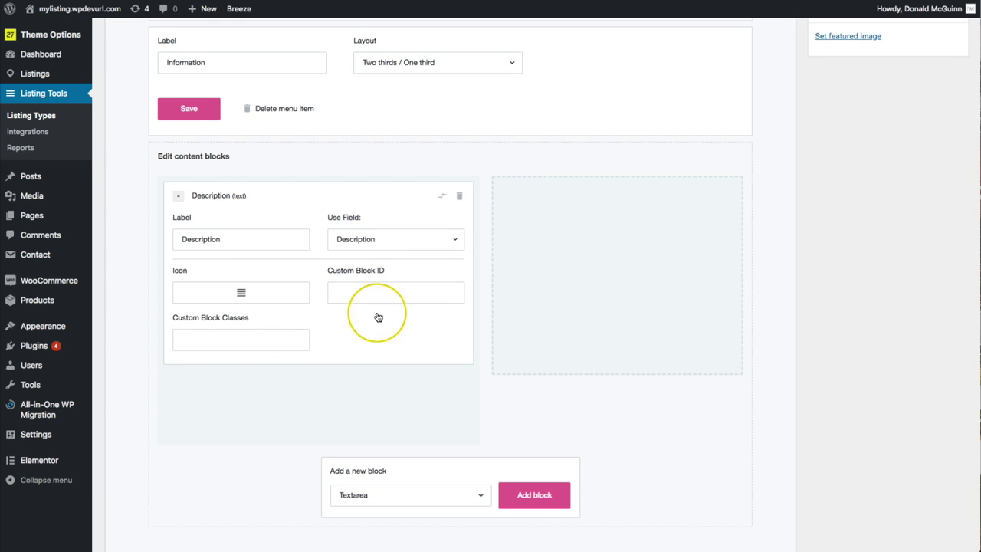
{"action": "left_click", "coordinate": [386, 289]}
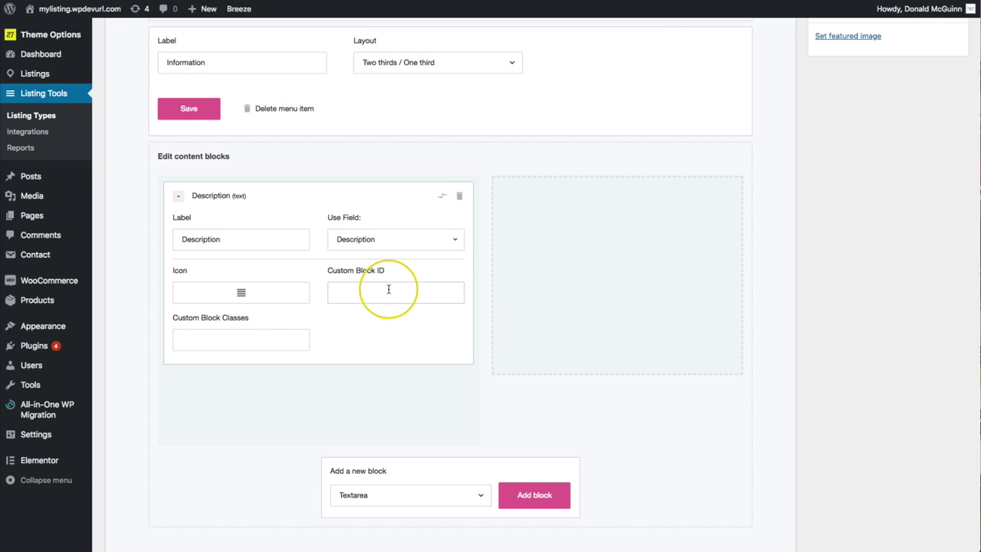
{"action": "left_click", "coordinate": [240, 341]}
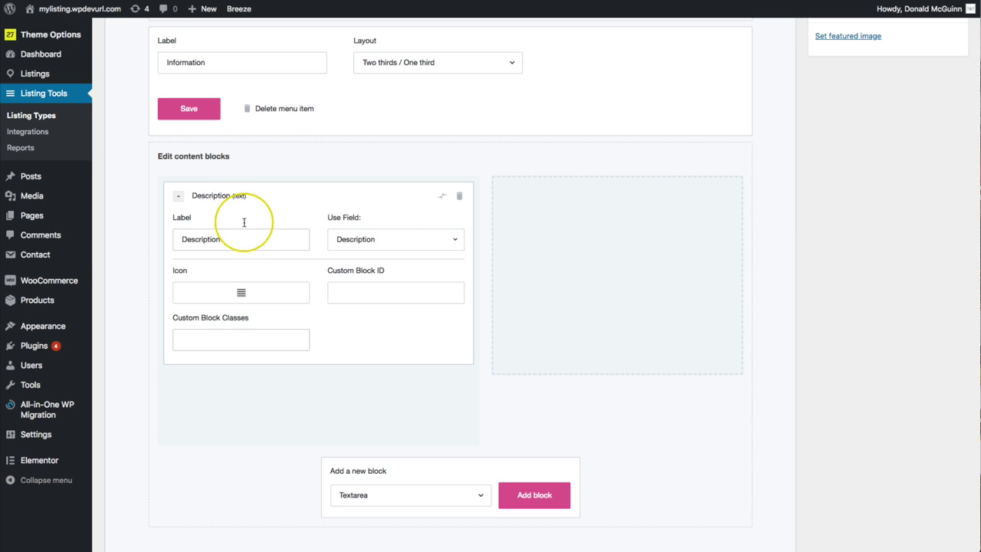
{"action": "left_click", "coordinate": [266, 196]}
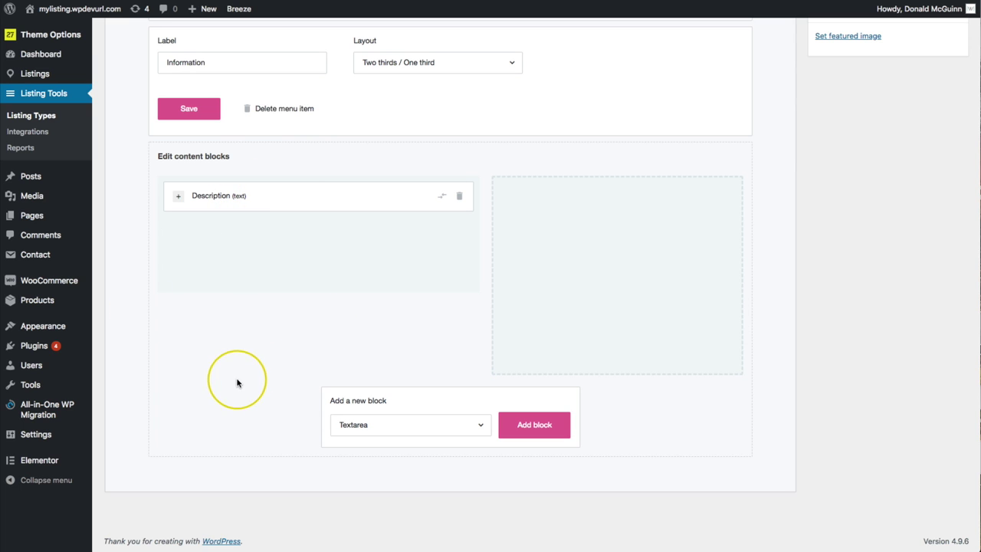
{"action": "left_click", "coordinate": [422, 426]}
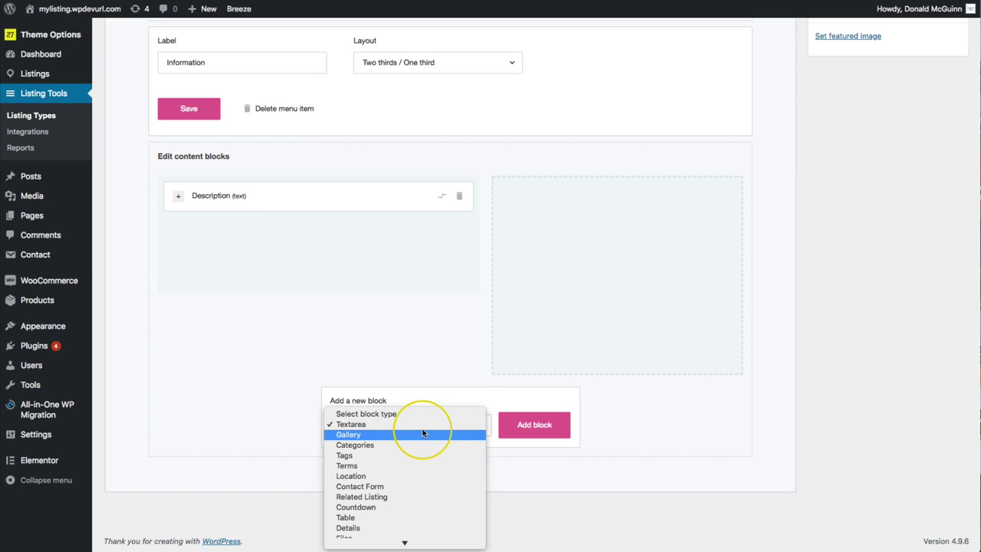
{"action": "scroll", "coordinate": [422, 434], "scroll_direction": "down", "scroll_amount": 3}
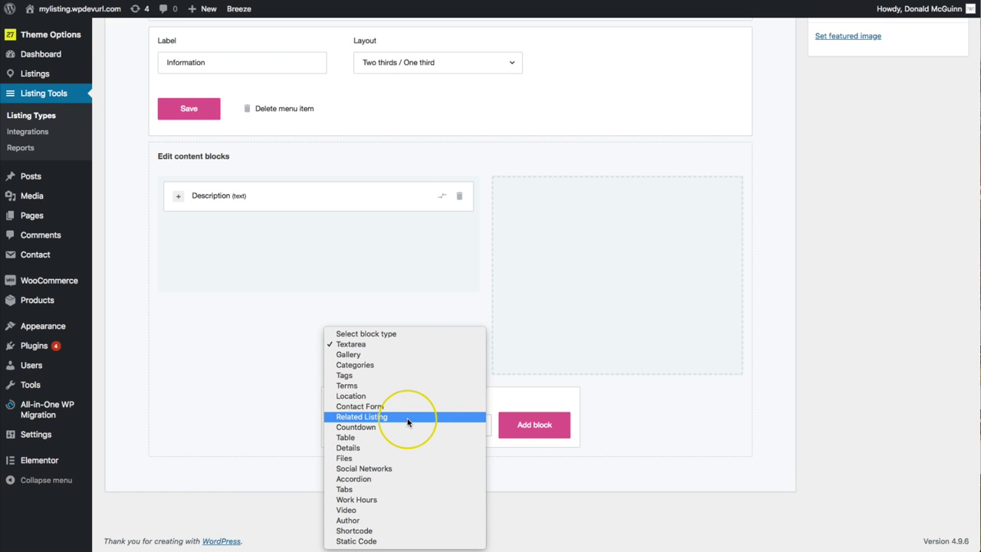
{"action": "left_click", "coordinate": [359, 397]}
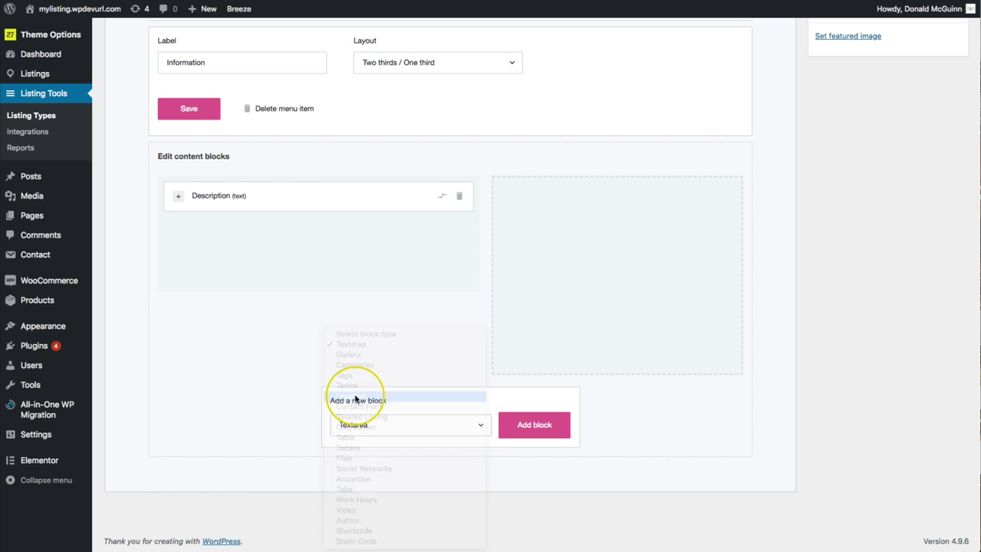
{"action": "left_click", "coordinate": [529, 424]}
{"action": "left_click_drag", "start_coordinate": [266, 241], "coordinate": [582, 204]}
{"action": "left_click", "coordinate": [569, 284]}
{"action": "scroll", "coordinate": [570, 287], "scroll_direction": "down", "scroll_amount": 1}
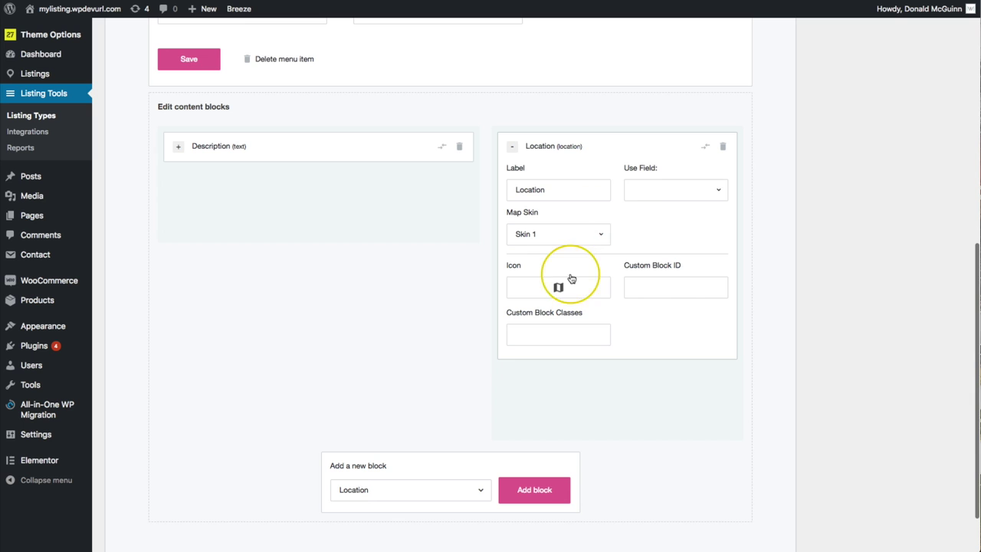
{"action": "left_click", "coordinate": [646, 190]}
{"action": "left_click", "coordinate": [631, 191]}
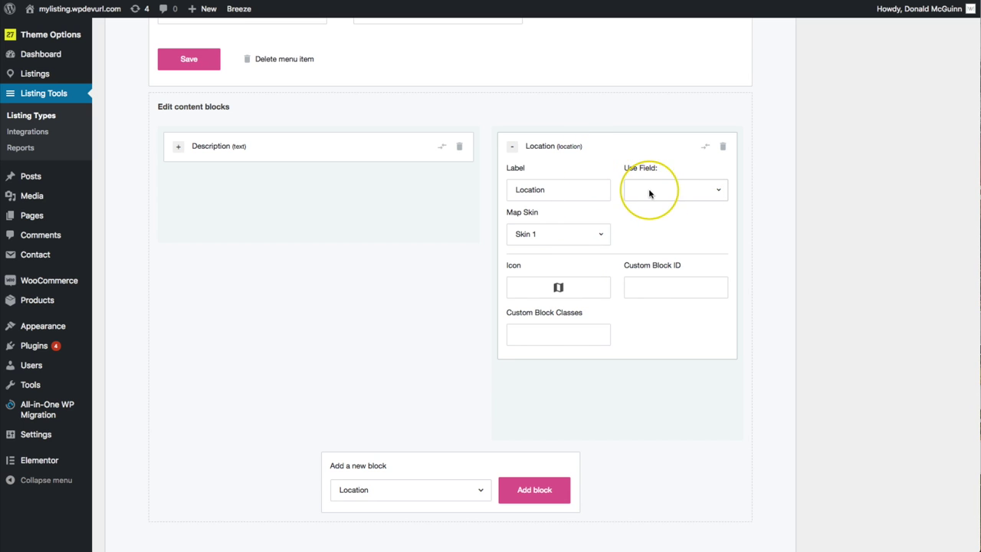
{"action": "left_click", "coordinate": [723, 147]}
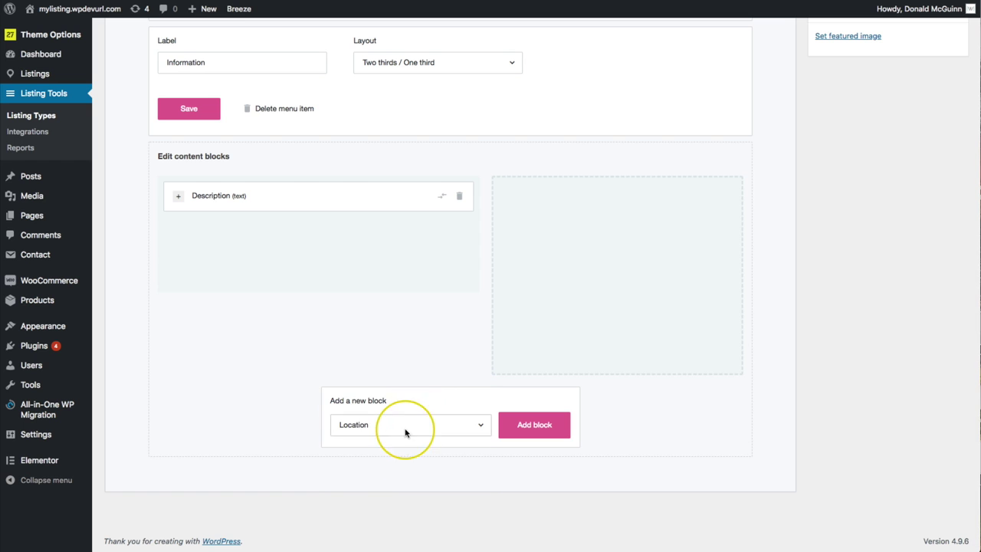
{"action": "left_click", "coordinate": [404, 427]}
{"action": "scroll", "coordinate": [368, 513], "scroll_direction": "down", "scroll_amount": 2}
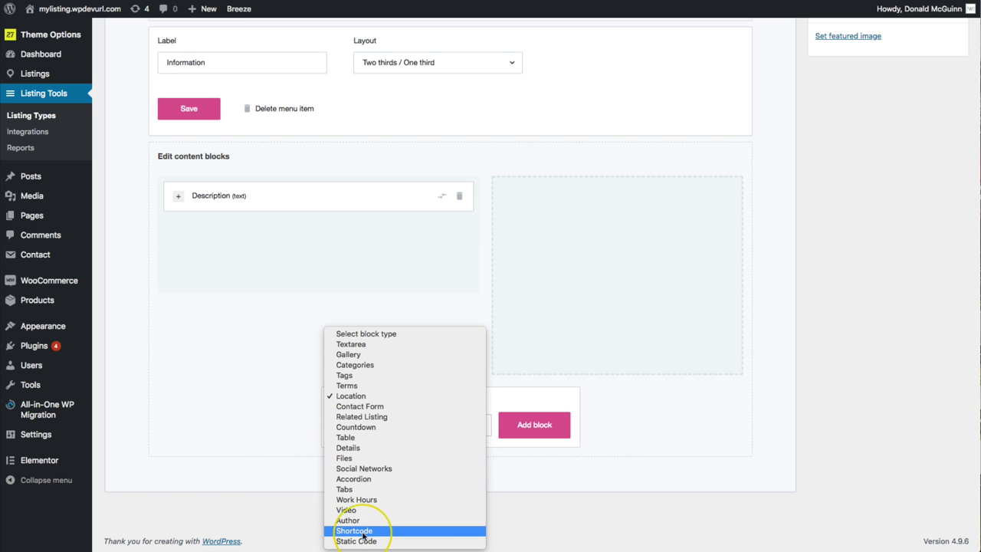
Step: Add a Social Networks block in the right column labelled 'Follow Us!'
{"action": "left_click", "coordinate": [376, 468]}
{"action": "left_click", "coordinate": [530, 430]}
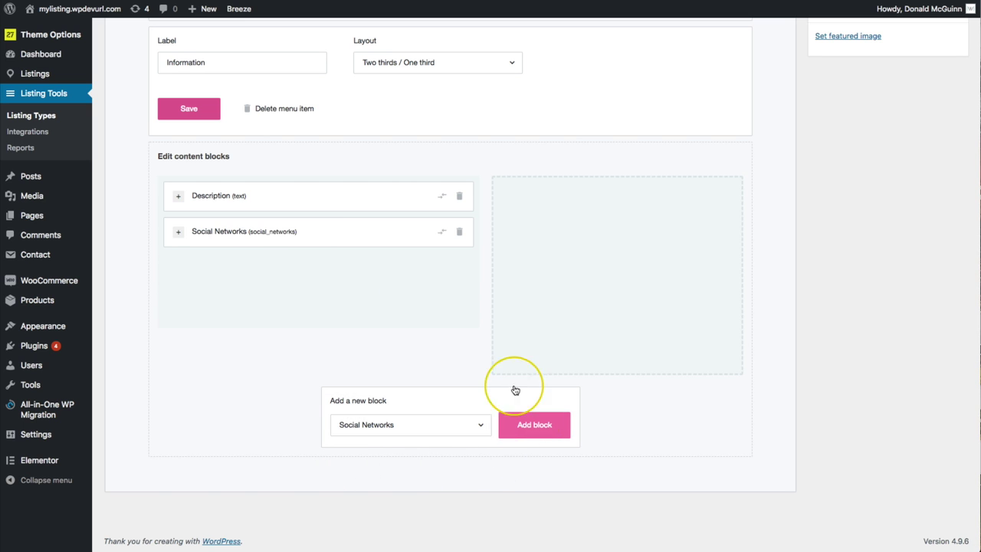
{"action": "left_click_drag", "start_coordinate": [268, 230], "coordinate": [577, 228]}
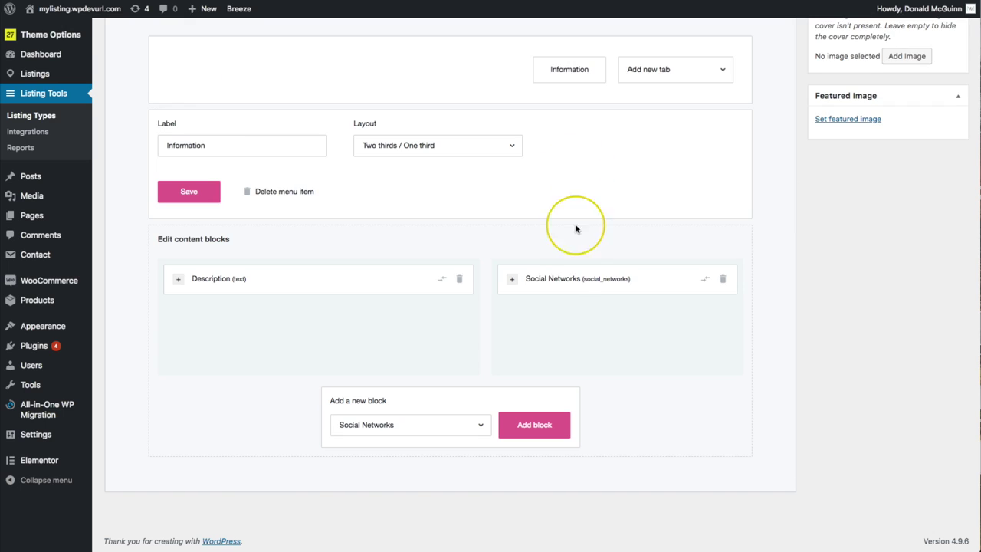
{"action": "left_click", "coordinate": [560, 278]}
{"action": "scroll", "coordinate": [560, 280], "scroll_direction": "down", "scroll_amount": 2}
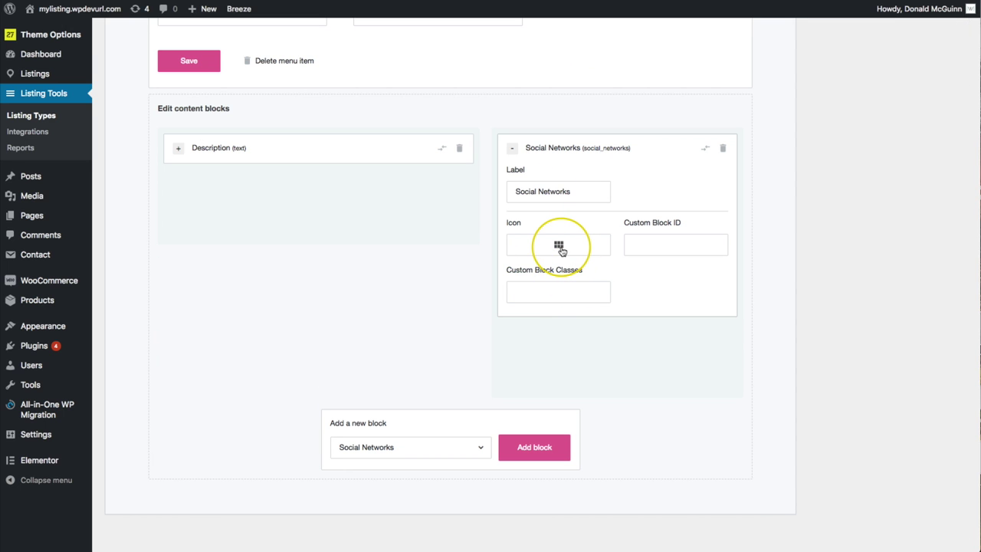
{"action": "left_click", "coordinate": [560, 245]}
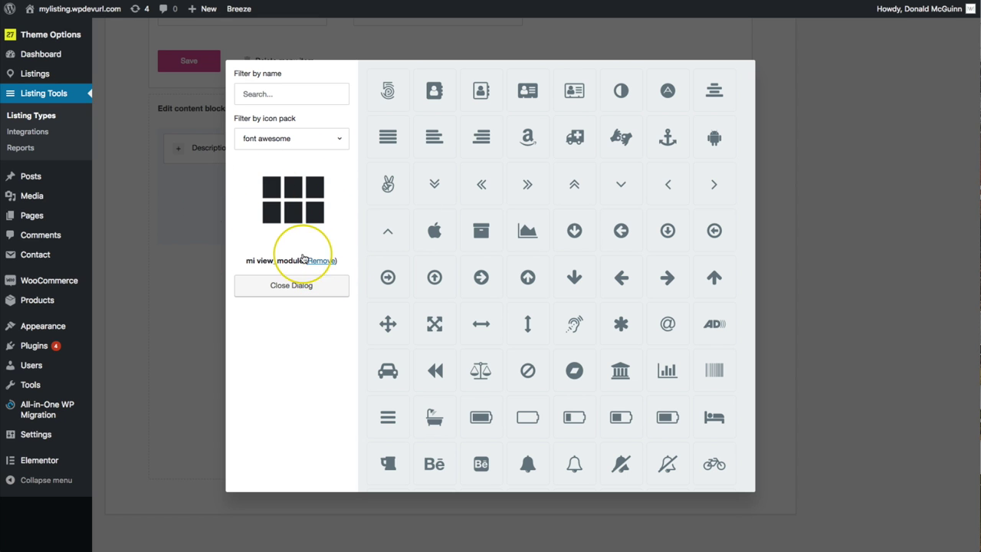
{"action": "left_click", "coordinate": [290, 286]}
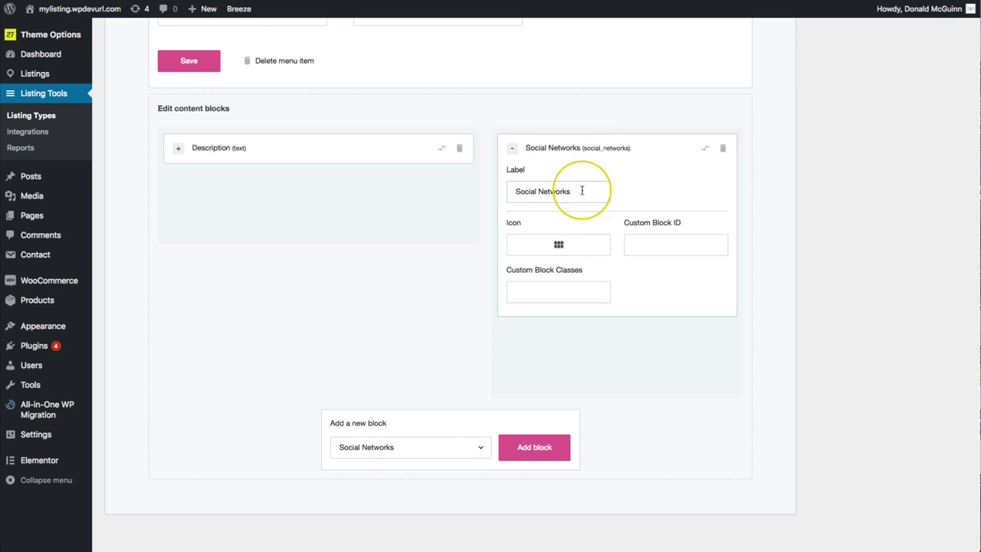
{"action": "left_click_drag", "start_coordinate": [581, 191], "coordinate": [450, 192]}
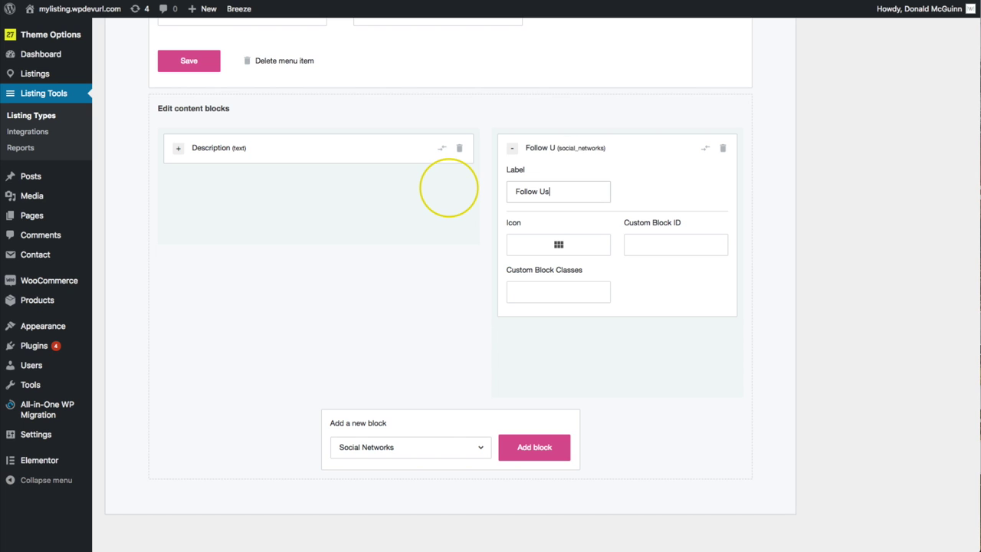
{"action": "left_click", "coordinate": [563, 143]}
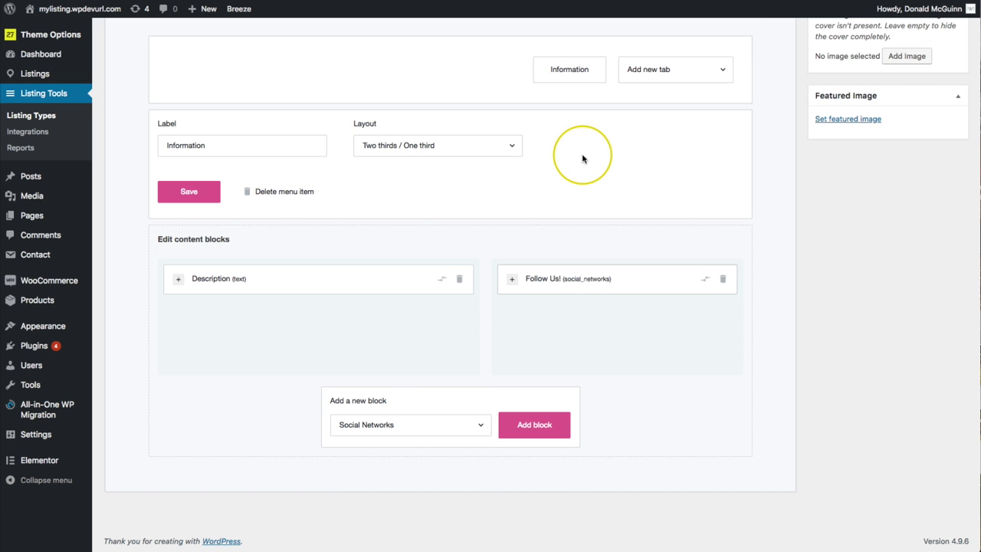
Step: Add a Work Hours block relabelled 'Hours of Operation' beneath Description
{"action": "left_click", "coordinate": [401, 429]}
{"action": "left_click", "coordinate": [381, 455]}
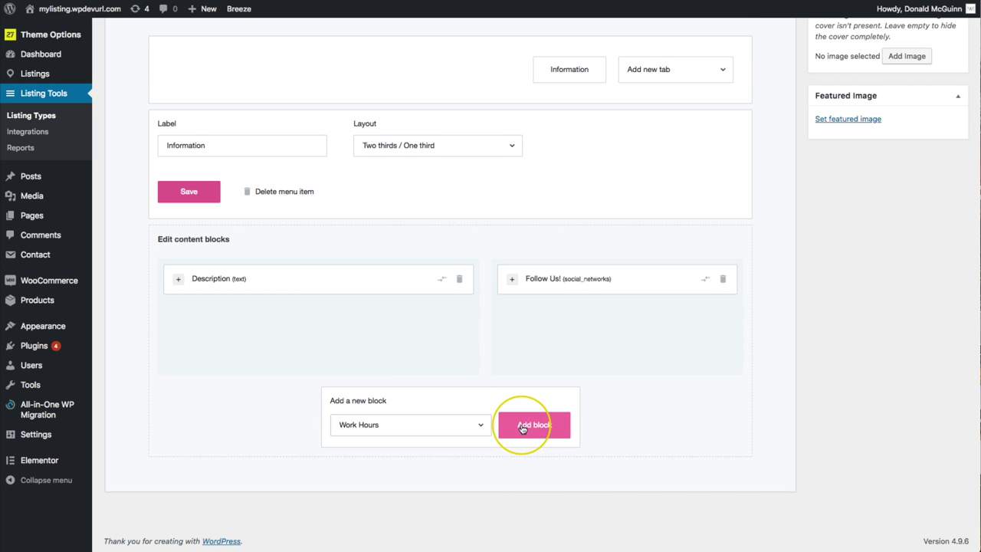
{"action": "left_click", "coordinate": [523, 425]}
{"action": "left_click", "coordinate": [281, 281]}
{"action": "scroll", "coordinate": [272, 290], "scroll_direction": "down", "scroll_amount": 3}
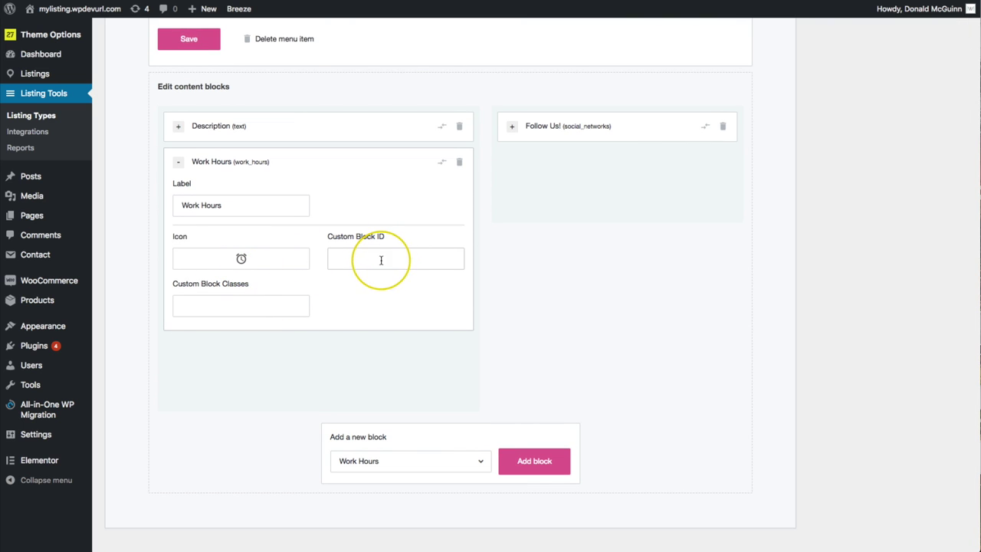
{"action": "triple_click", "coordinate": [252, 204]}
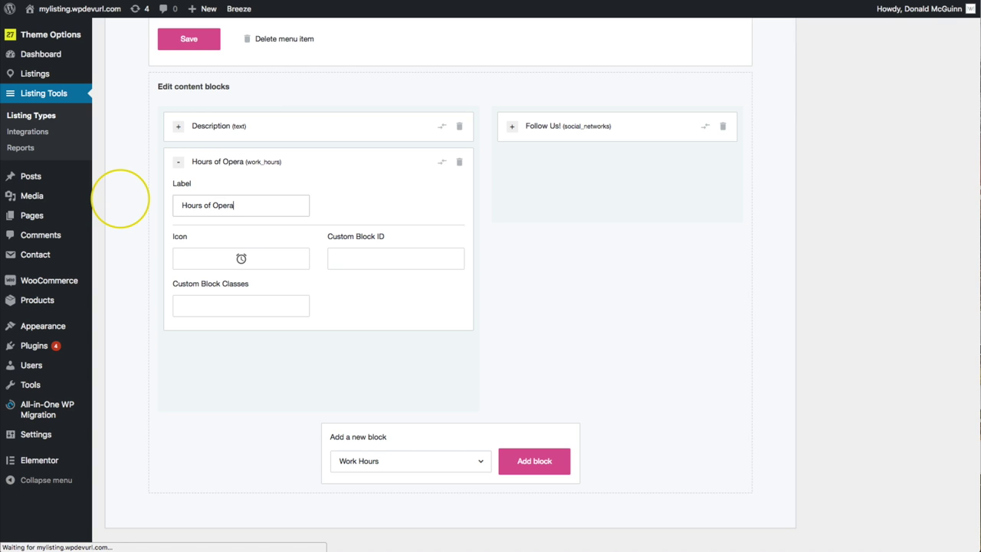
{"action": "left_click", "coordinate": [294, 164]}
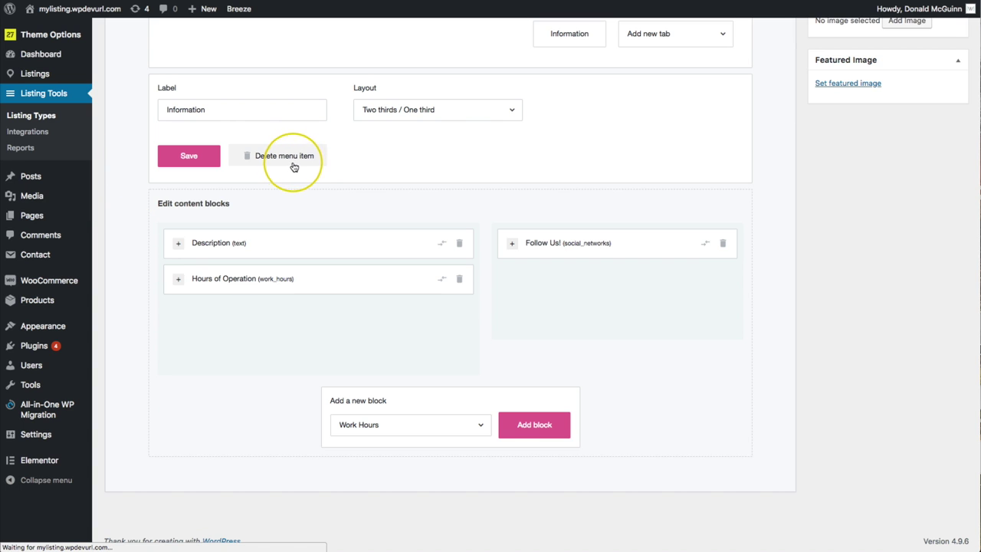
{"action": "left_click", "coordinate": [475, 426]}
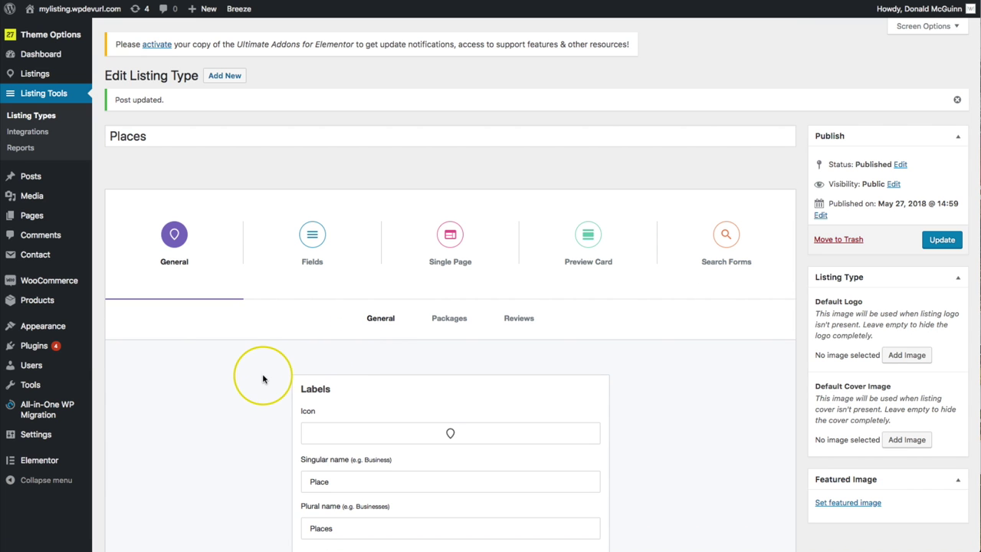
Step: Reopen the Information tab and add a Categories block under Follow Us! in the right column
{"action": "left_click", "coordinate": [453, 238]}
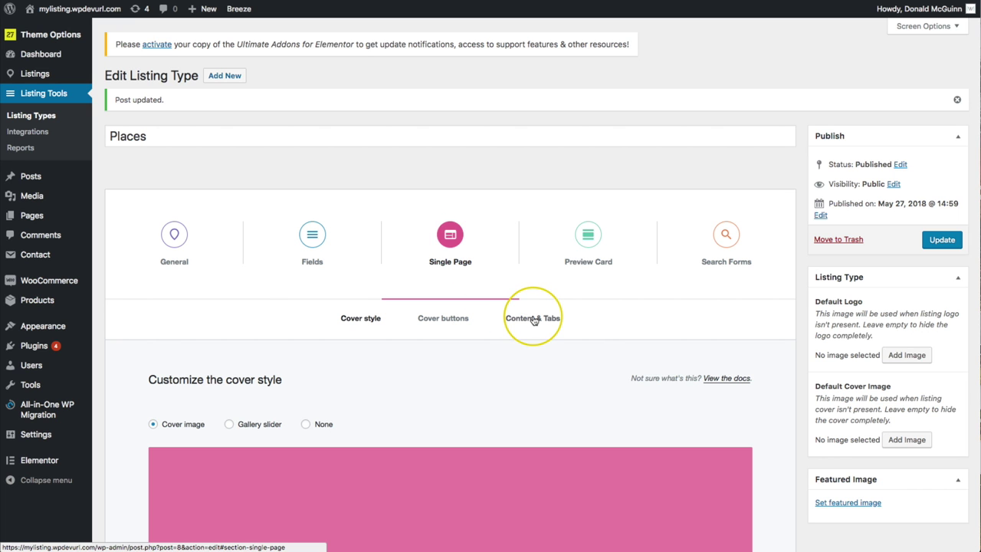
{"action": "left_click", "coordinate": [531, 258]}
{"action": "scroll", "coordinate": [534, 320], "scroll_direction": "down", "scroll_amount": 3}
{"action": "left_click", "coordinate": [554, 304]}
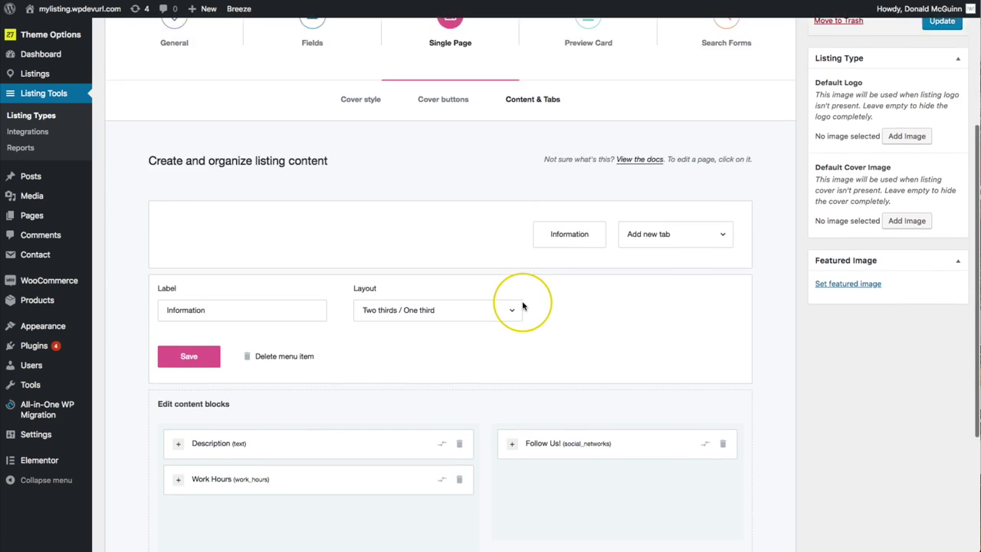
{"action": "scroll", "coordinate": [526, 306], "scroll_direction": "down", "scroll_amount": 4}
{"action": "scroll", "coordinate": [524, 306], "scroll_direction": "down", "scroll_amount": 2}
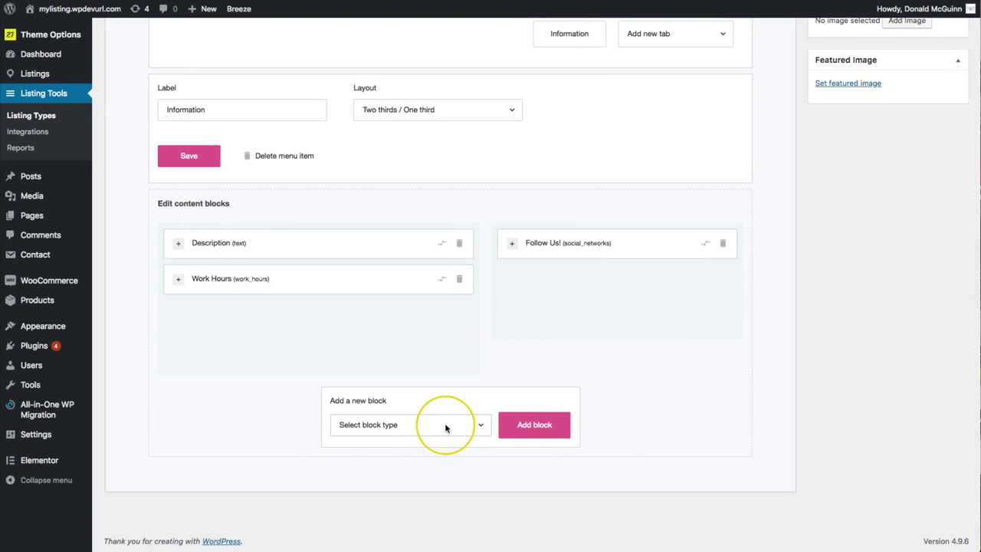
{"action": "left_click", "coordinate": [406, 425]}
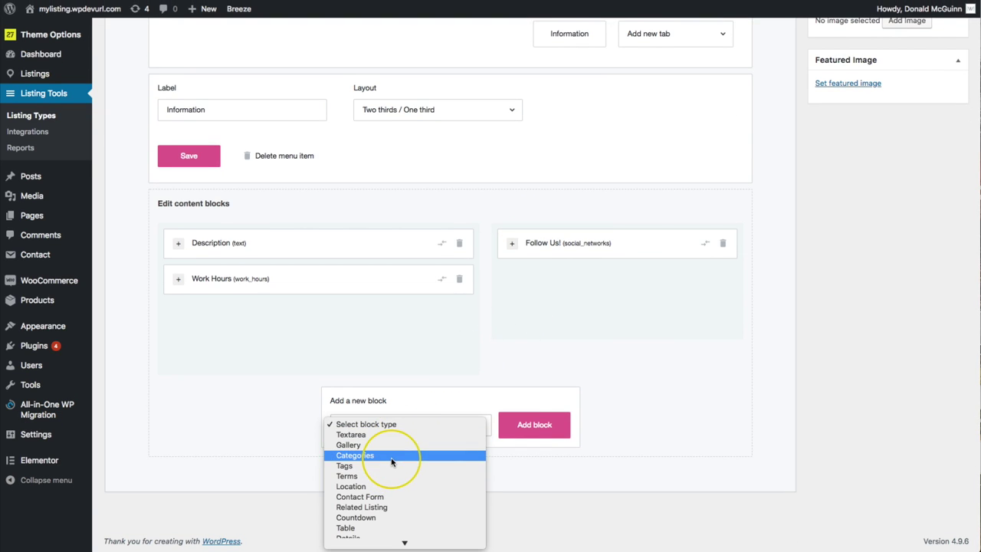
{"action": "left_click", "coordinate": [396, 455]}
{"action": "left_click", "coordinate": [529, 424]}
{"action": "left_click_drag", "start_coordinate": [379, 322], "coordinate": [616, 280]}
{"action": "left_click", "coordinate": [614, 281]}
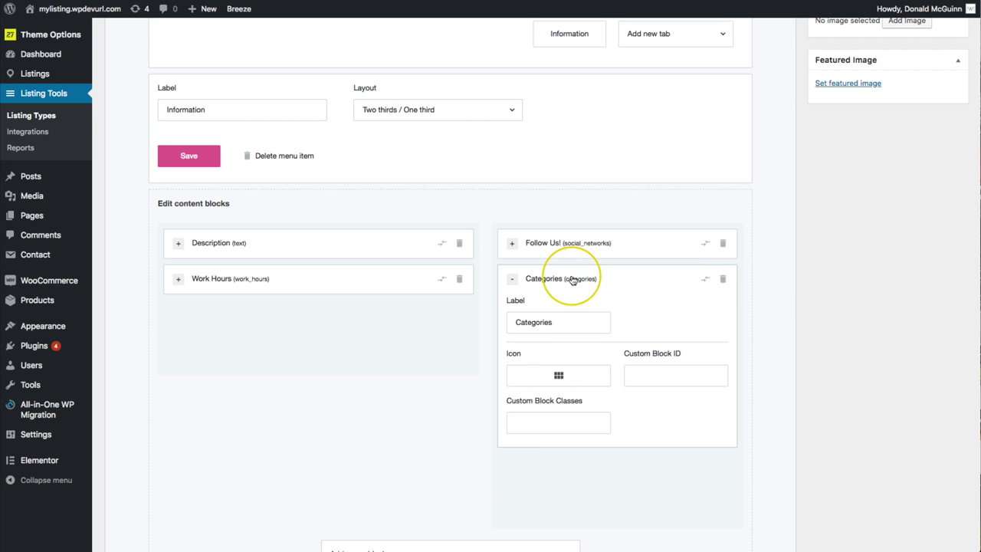
{"action": "left_click", "coordinate": [573, 280]}
Step: Add a Tags block below Categories in the right column
{"action": "left_click", "coordinate": [392, 427]}
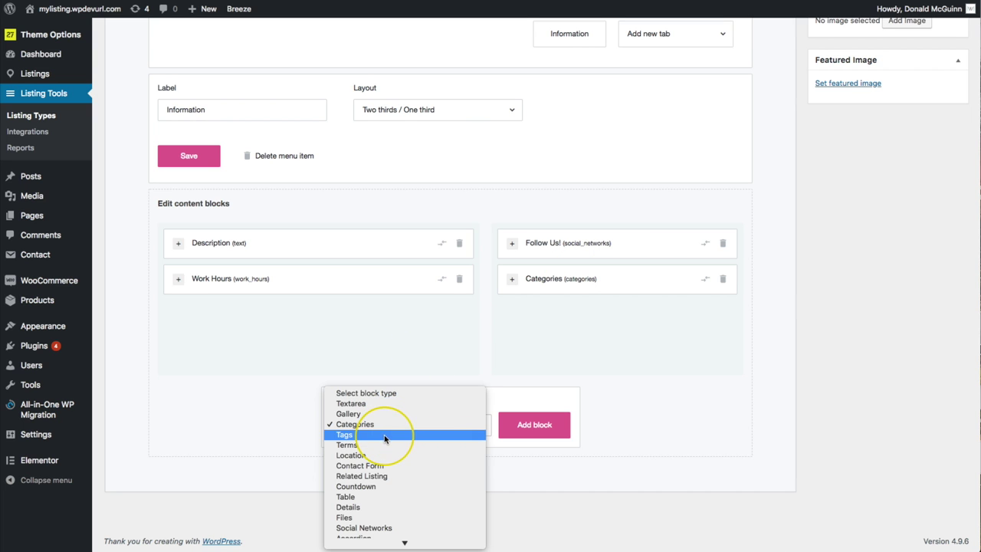
{"action": "left_click", "coordinate": [385, 447]}
{"action": "left_click", "coordinate": [384, 444]}
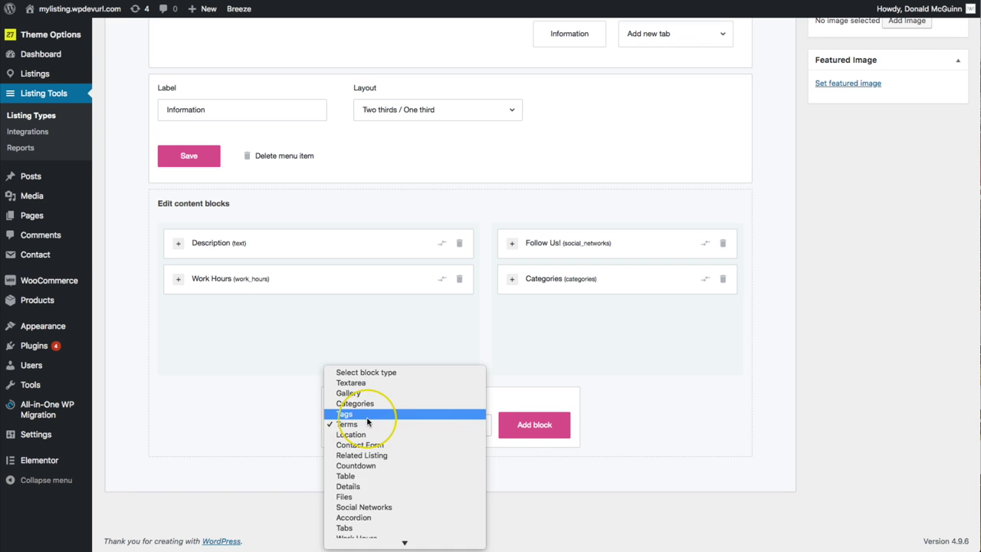
{"action": "left_click", "coordinate": [383, 412]}
{"action": "left_click", "coordinate": [515, 428]}
{"action": "left_click_drag", "start_coordinate": [318, 322], "coordinate": [565, 322]}
{"action": "left_click", "coordinate": [565, 318]}
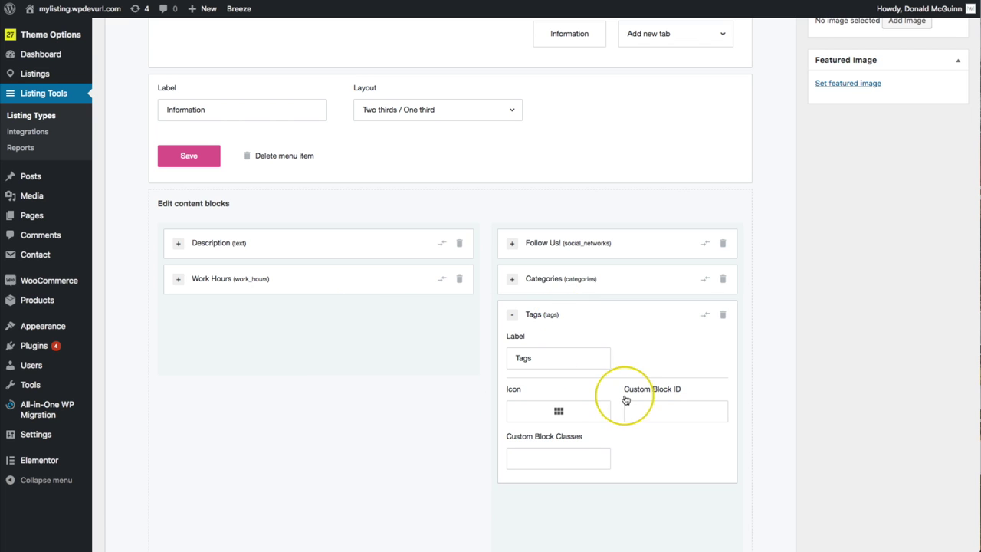
{"action": "left_click", "coordinate": [565, 320]}
{"action": "scroll", "coordinate": [495, 302], "scroll_direction": "up", "scroll_amount": 5}
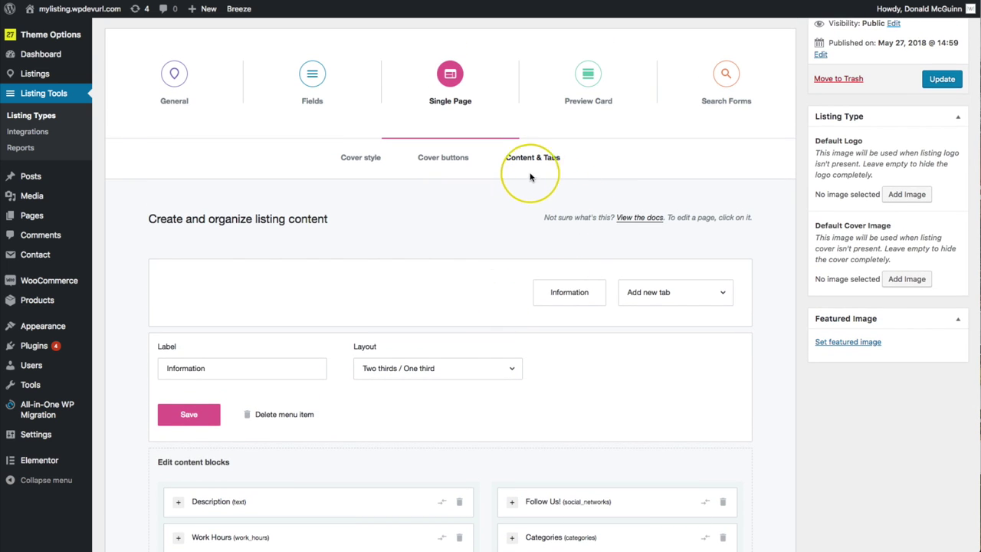
Step: Update the Places listing type and view the Testing Place listing's public page
{"action": "left_click", "coordinate": [941, 79]}
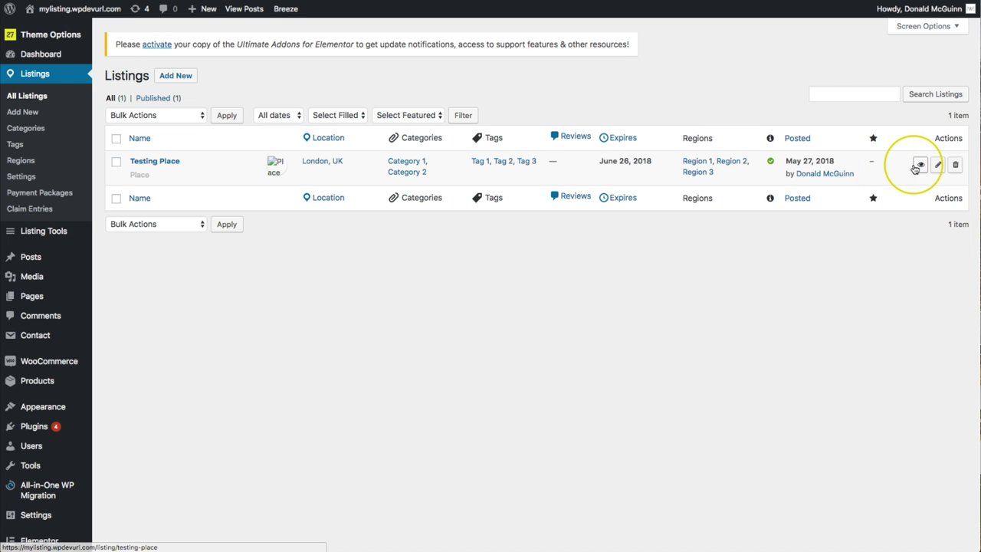
{"action": "left_click", "coordinate": [921, 164]}
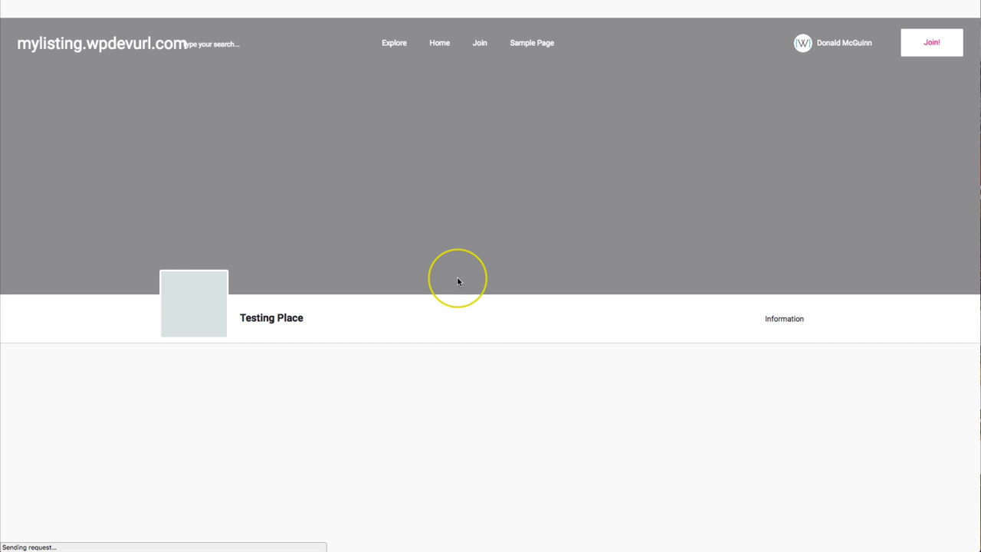
Step: Check Testing Place's Description, Follow Us! and hours blocks, expanding the weekly hours and the options menu
{"action": "scroll", "coordinate": [154, 249], "scroll_direction": "down", "scroll_amount": 1}
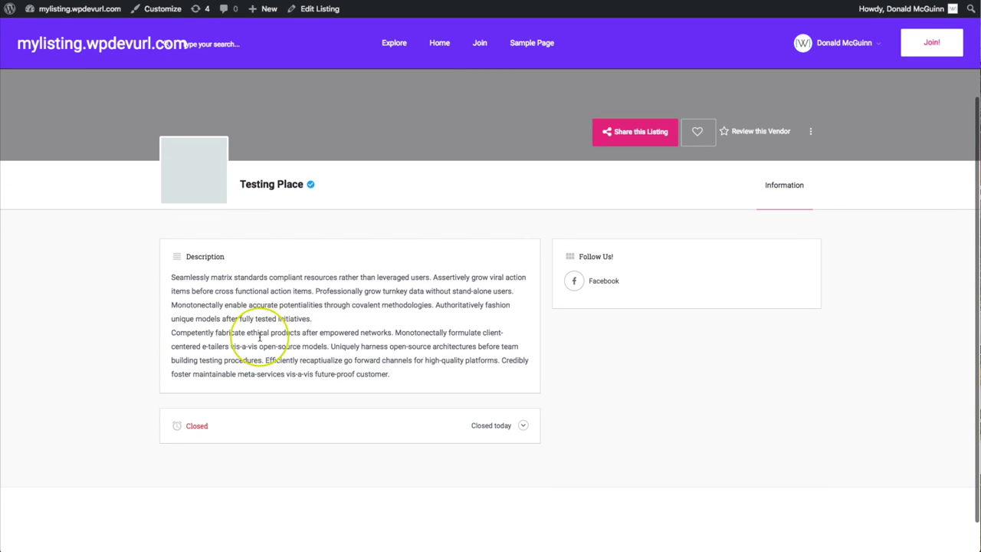
{"action": "left_click", "coordinate": [520, 427]}
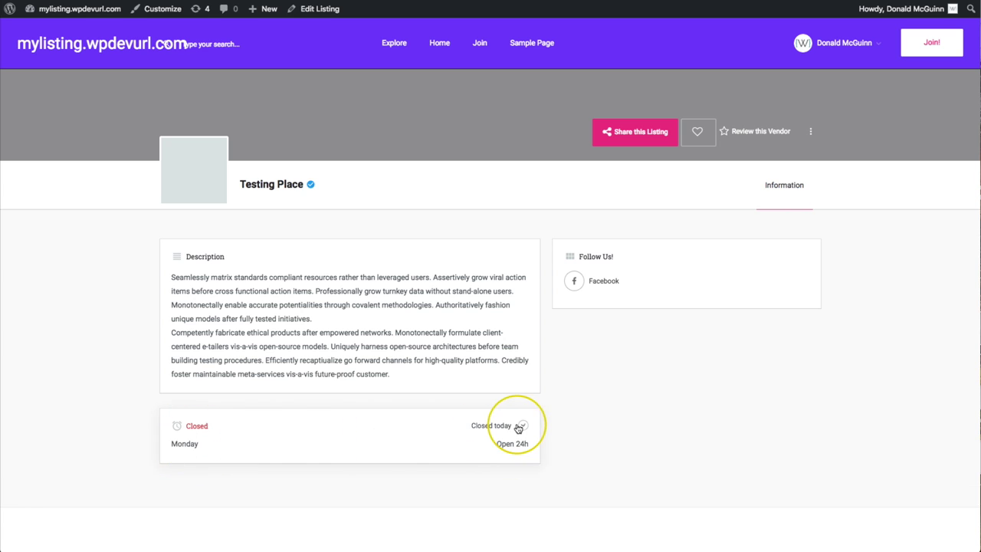
{"action": "left_click", "coordinate": [521, 426]}
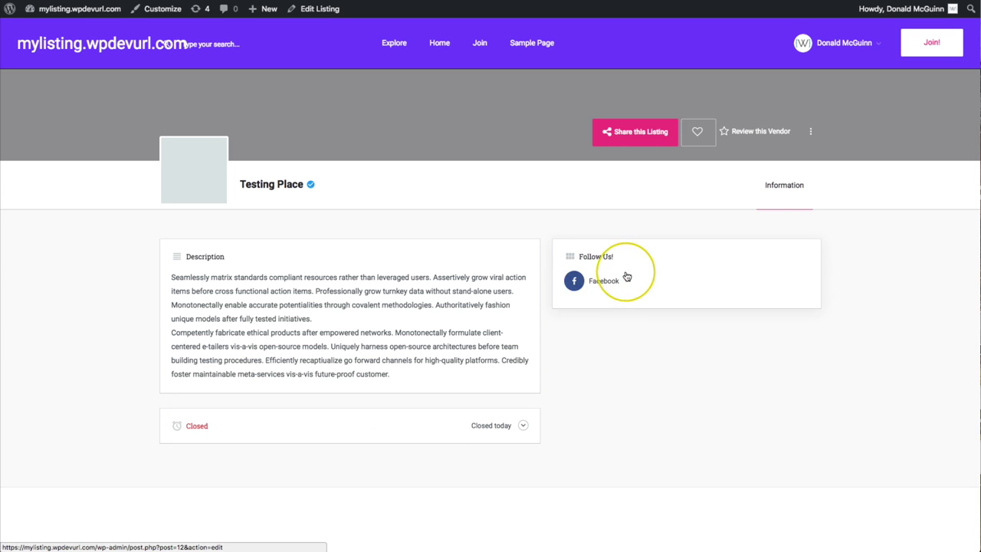
{"action": "scroll", "coordinate": [583, 283], "scroll_direction": "up", "scroll_amount": 2}
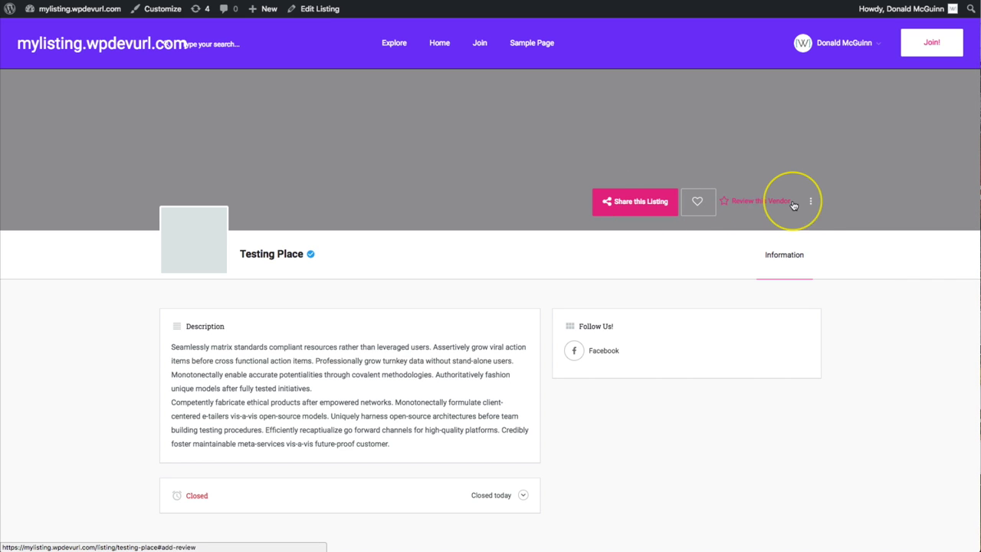
{"action": "left_click", "coordinate": [811, 203]}
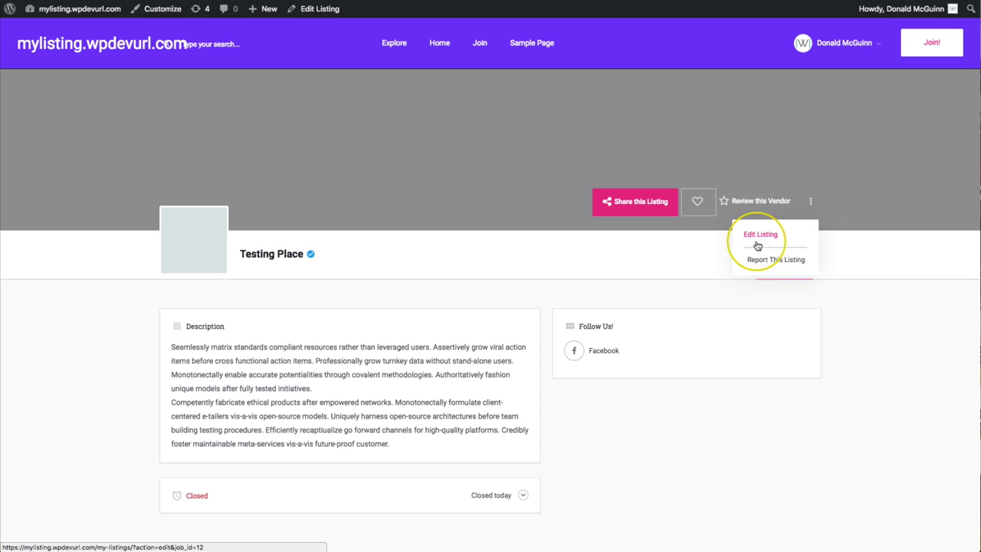
{"action": "left_click", "coordinate": [587, 260]}
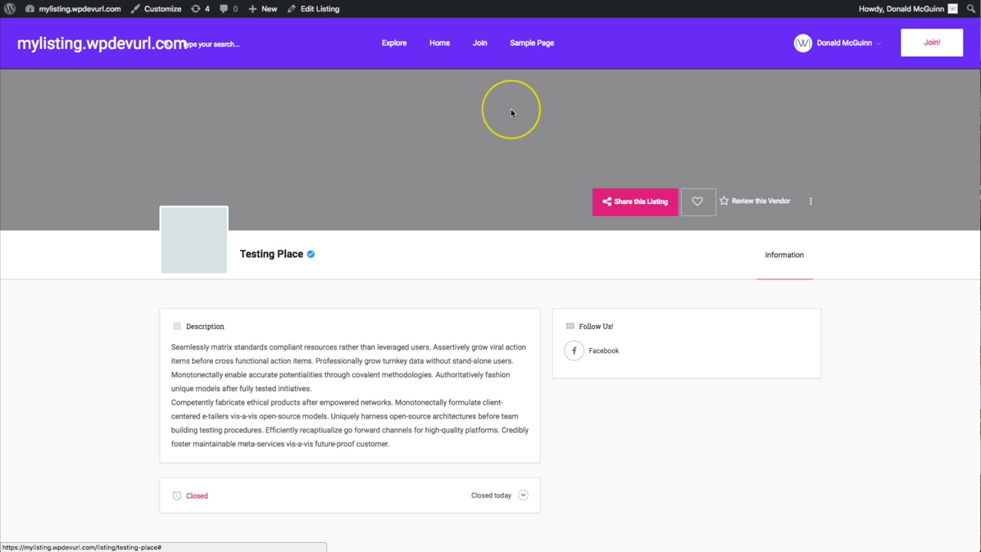
{"action": "scroll", "coordinate": [417, 230], "scroll_direction": "down", "scroll_amount": 3}
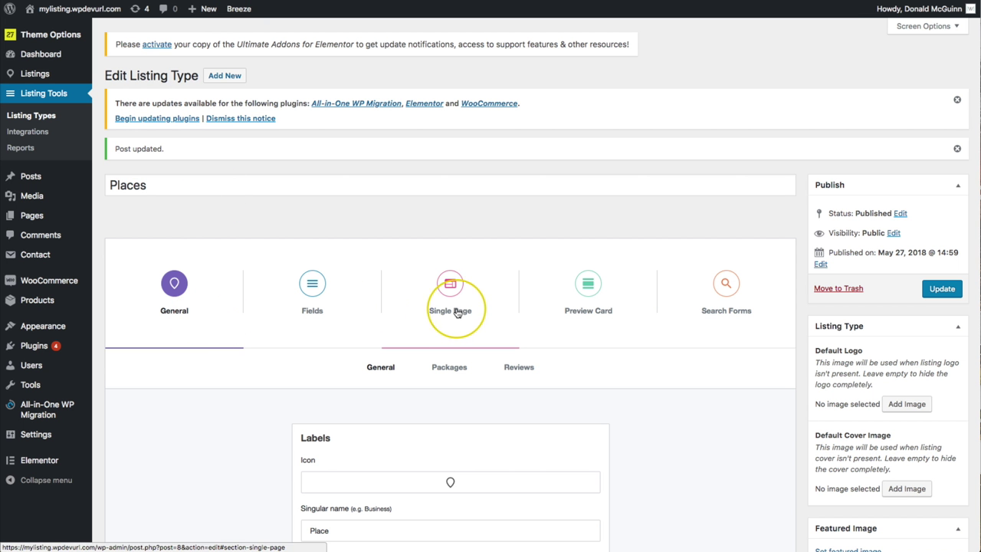
Step: Go to the Places type's Single Page Content & Tabs settings
{"action": "left_click", "coordinate": [455, 311]}
{"action": "scroll", "coordinate": [455, 312], "scroll_direction": "down", "scroll_amount": 2}
{"action": "left_click", "coordinate": [533, 288]}
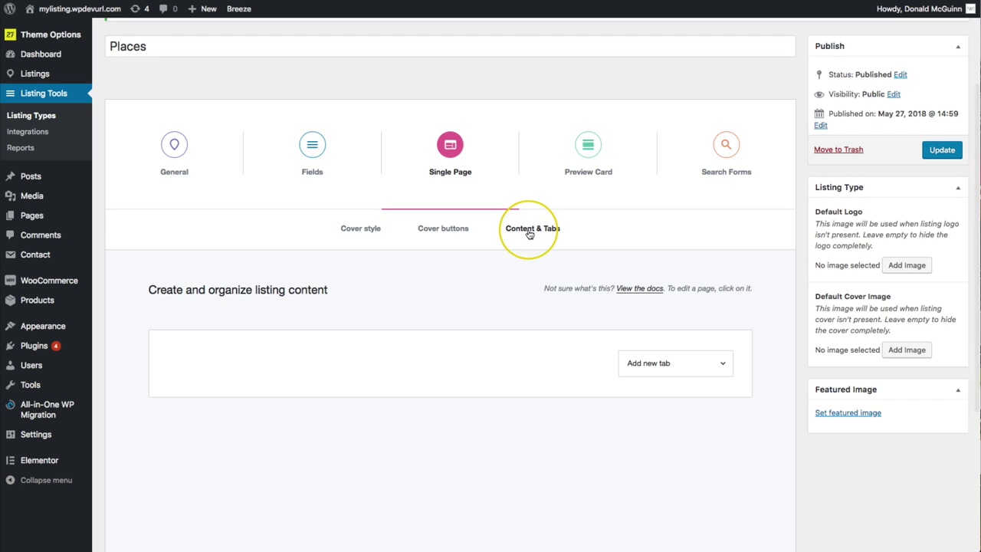
{"action": "scroll", "coordinate": [519, 245], "scroll_direction": "down", "scroll_amount": 4}
{"action": "scroll", "coordinate": [520, 245], "scroll_direction": "down", "scroll_amount": 1}
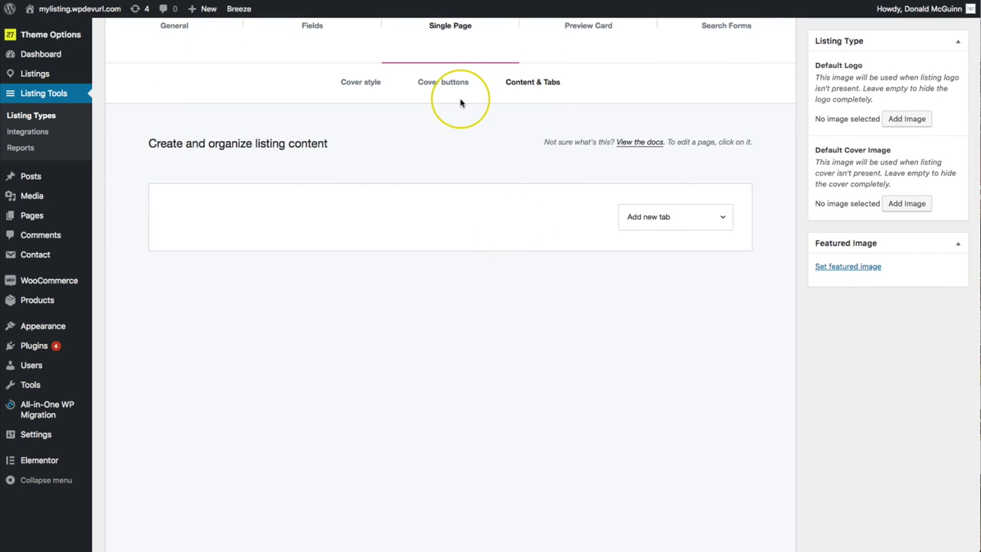
{"action": "scroll", "coordinate": [452, 120], "scroll_direction": "up", "scroll_amount": 3}
{"action": "scroll", "coordinate": [449, 181], "scroll_direction": "down", "scroll_amount": 2}
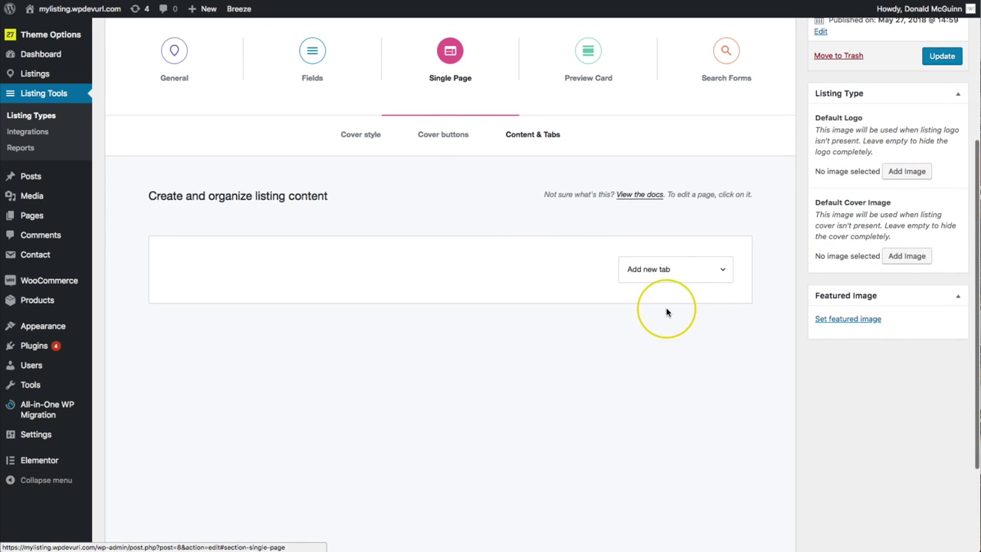
Step: Add a Comments/Reviews tab and save the listing type
{"action": "left_click", "coordinate": [668, 275]}
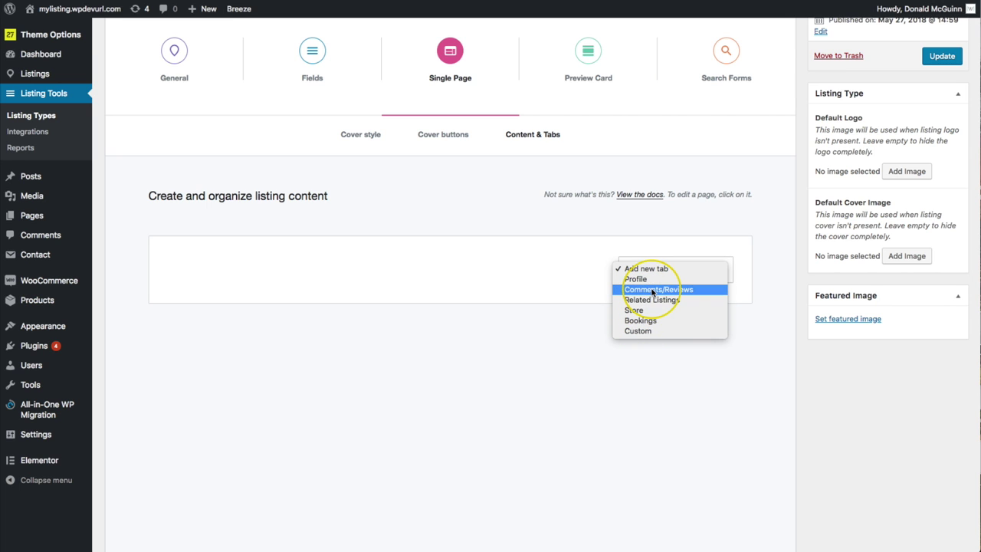
{"action": "left_click", "coordinate": [653, 290]}
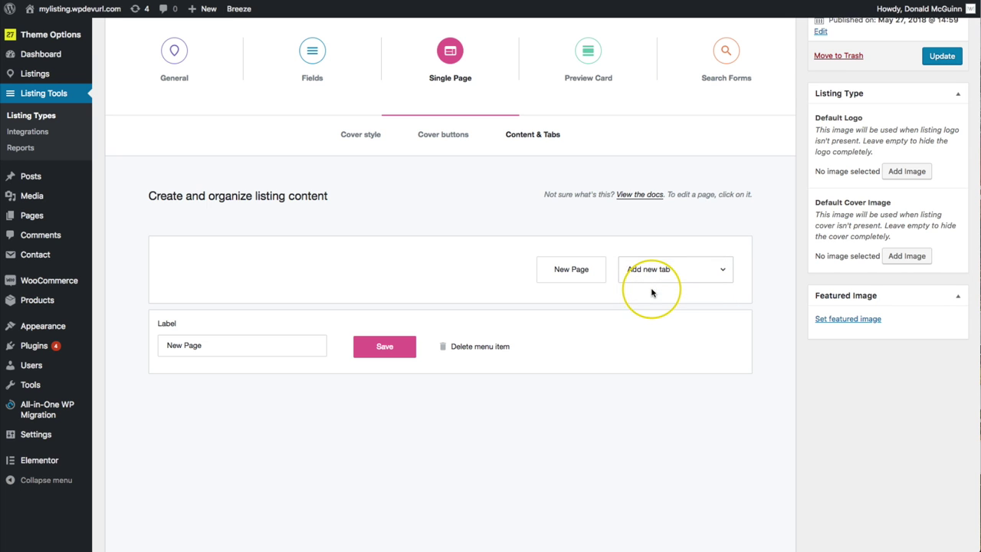
{"action": "left_click", "coordinate": [363, 355]}
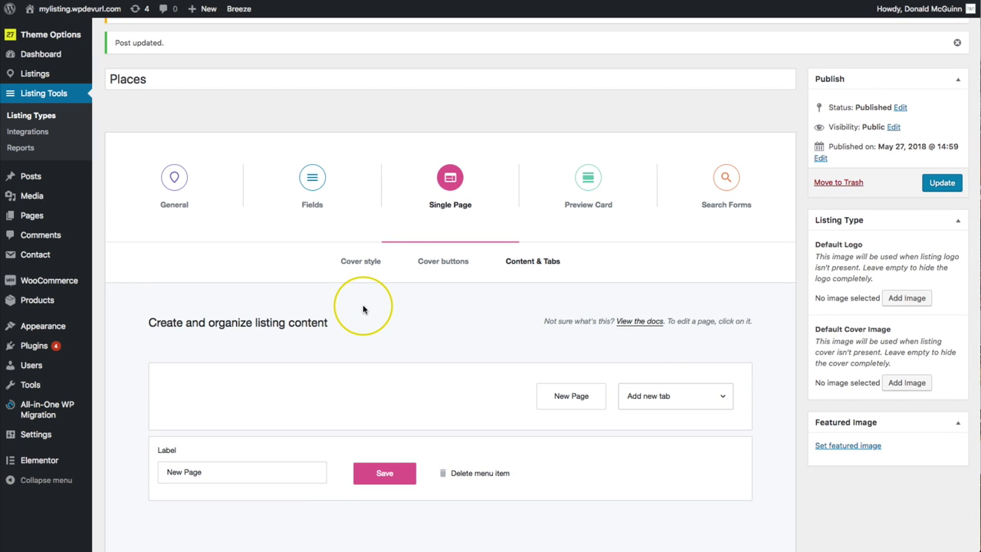